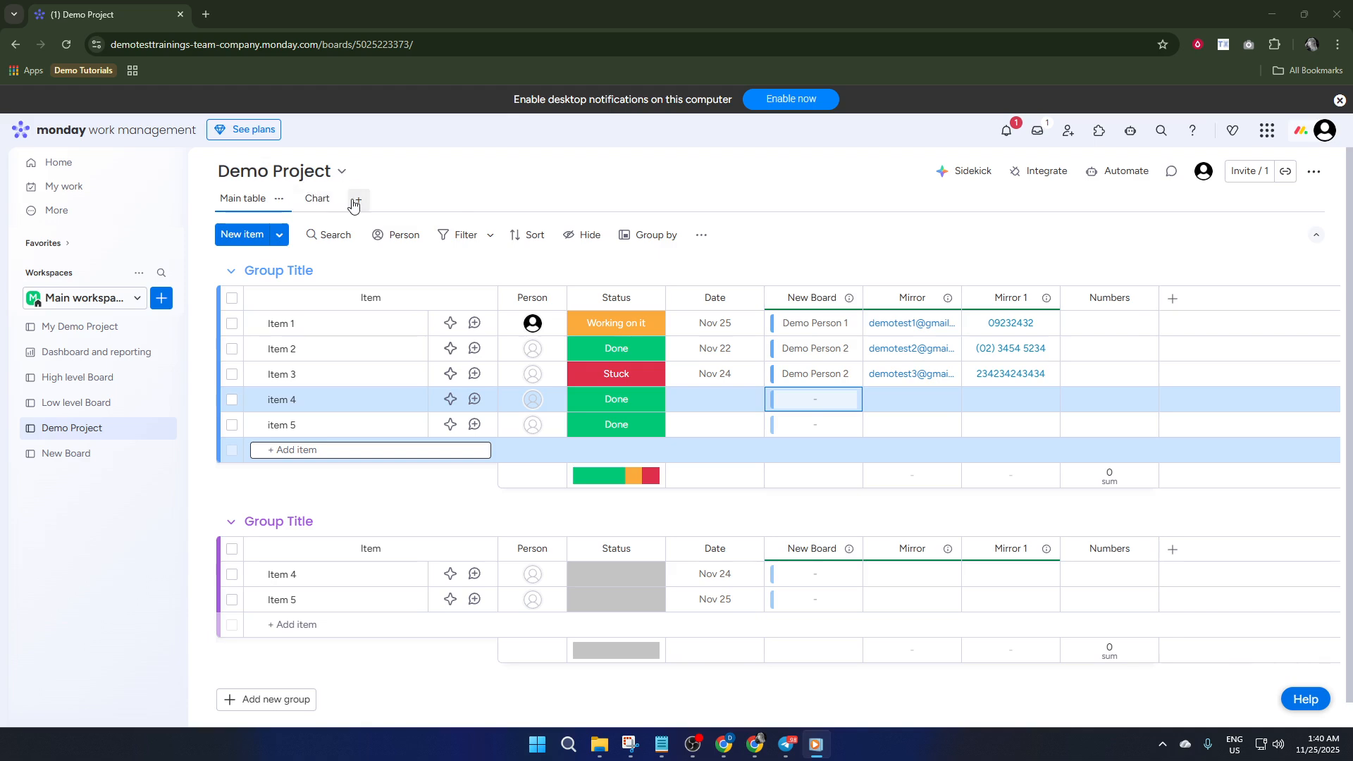
Add a new Chart view to the Demo Project board
click(356, 203)
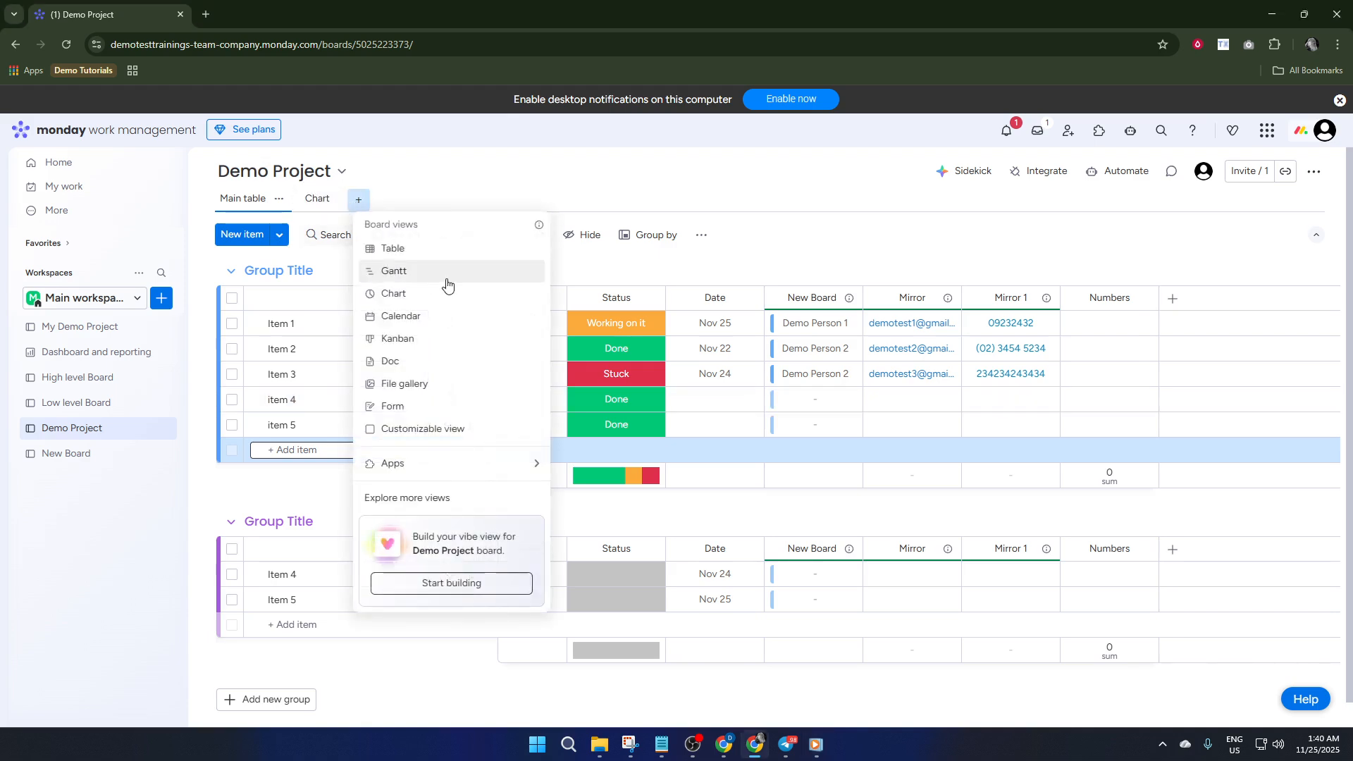
click(405, 294)
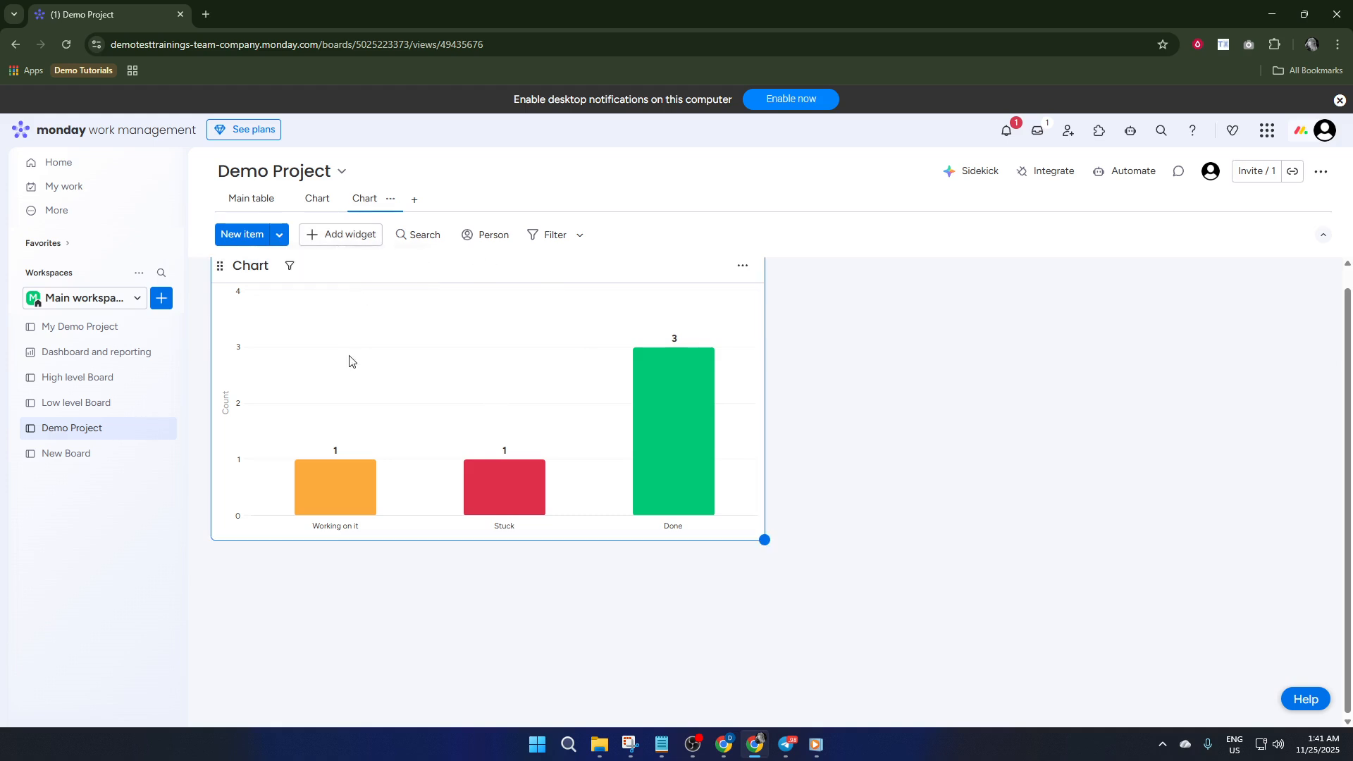
Open the Dashboard and reporting dashboard and add a Chart widget to it
click(112, 359)
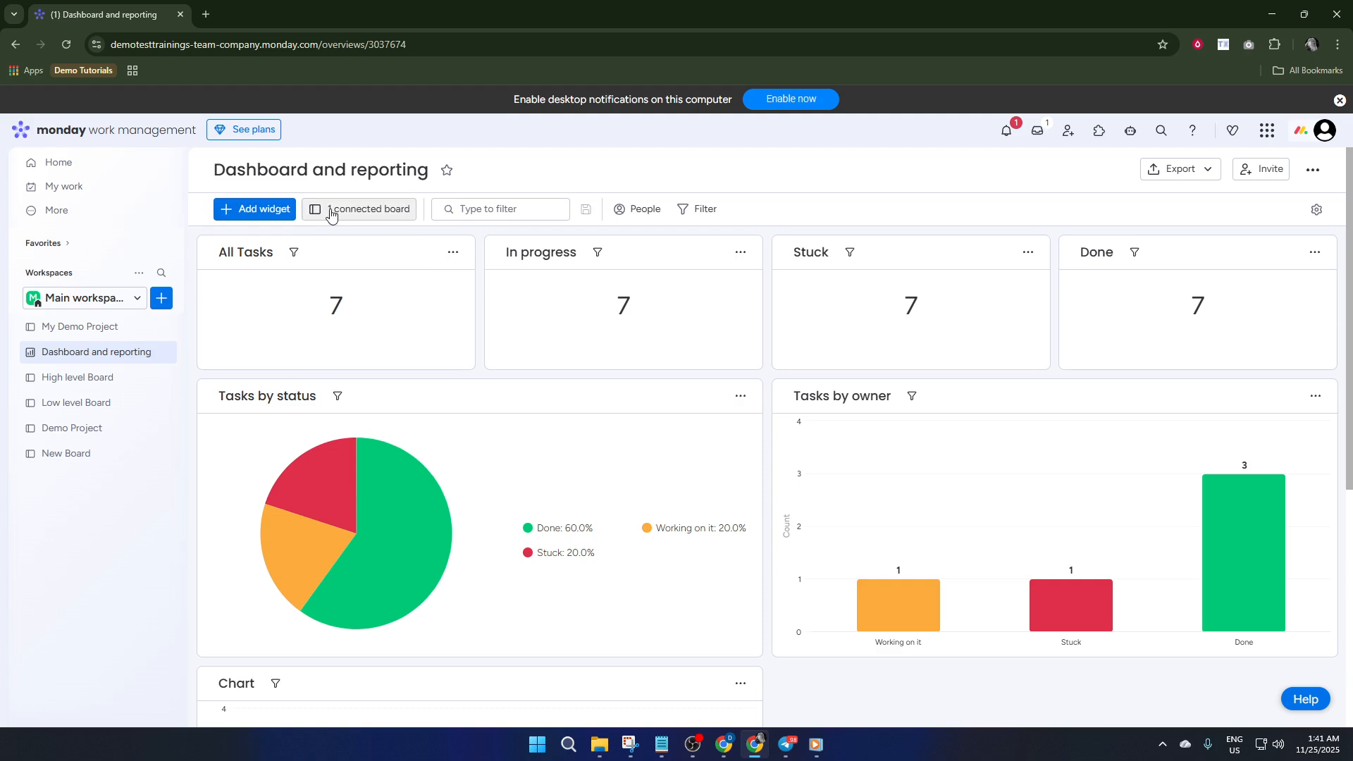
click(284, 209)
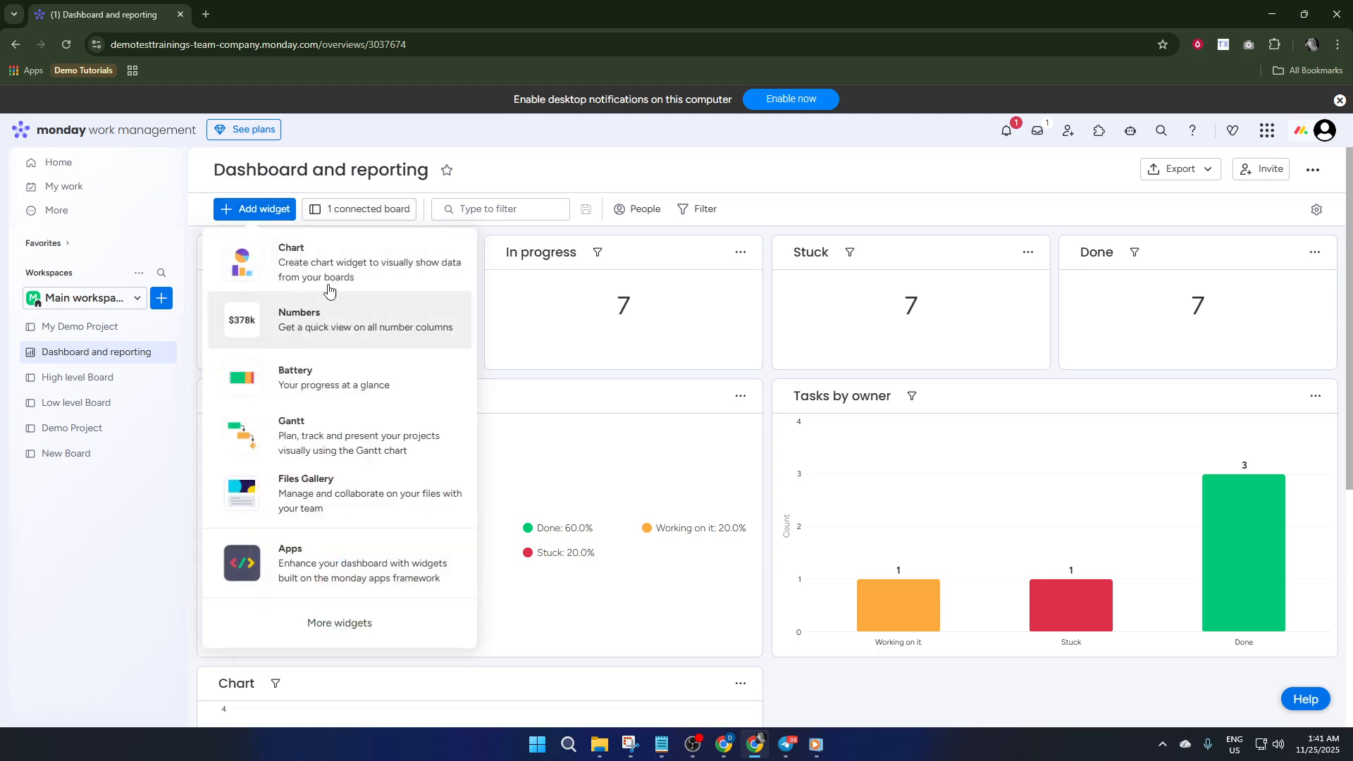
click(299, 259)
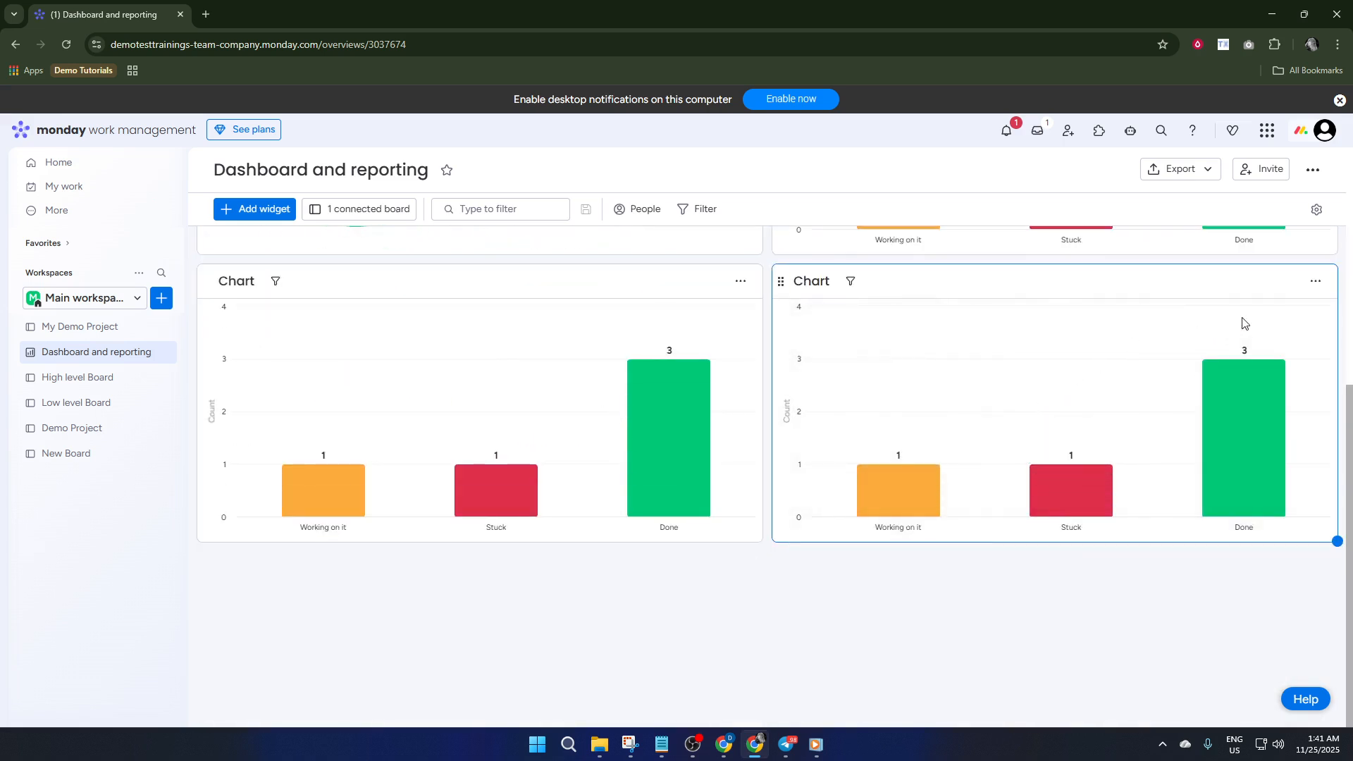
click(1315, 282)
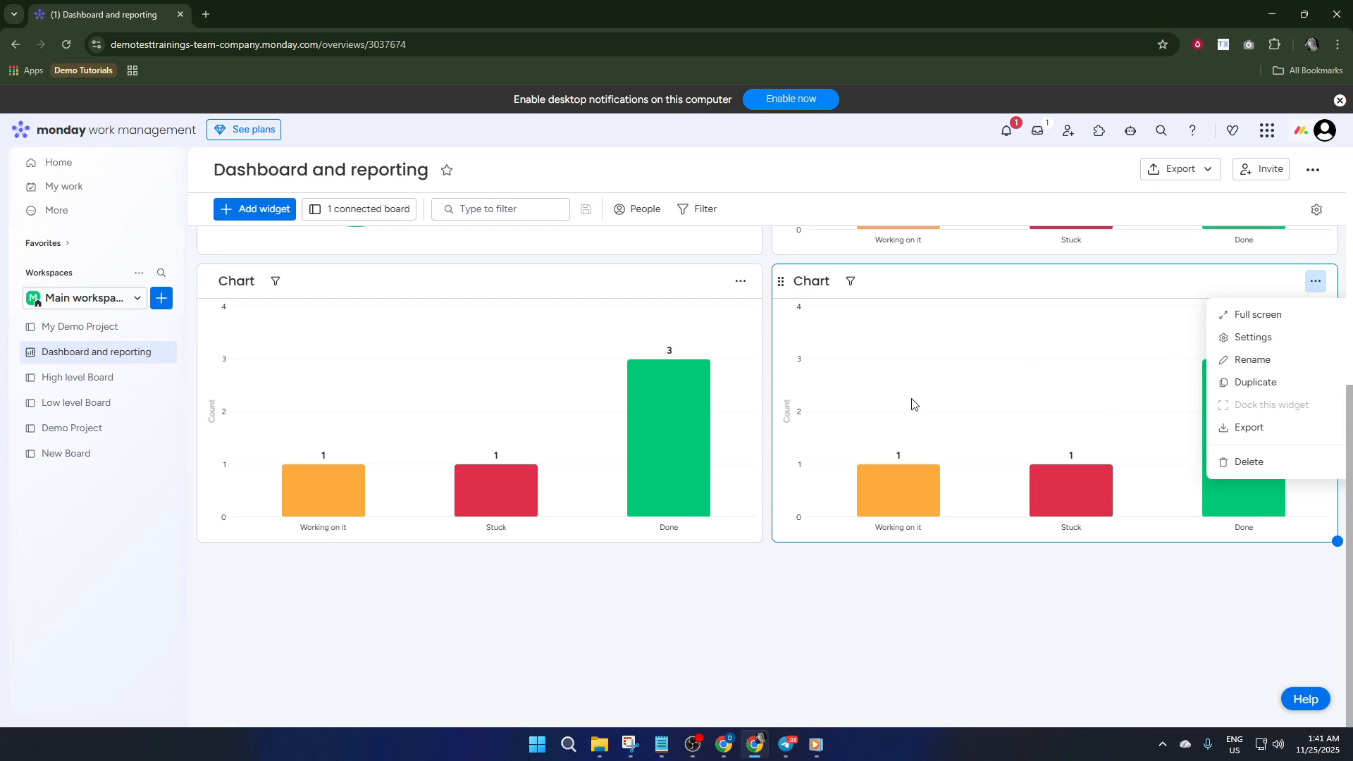
click(1046, 433)
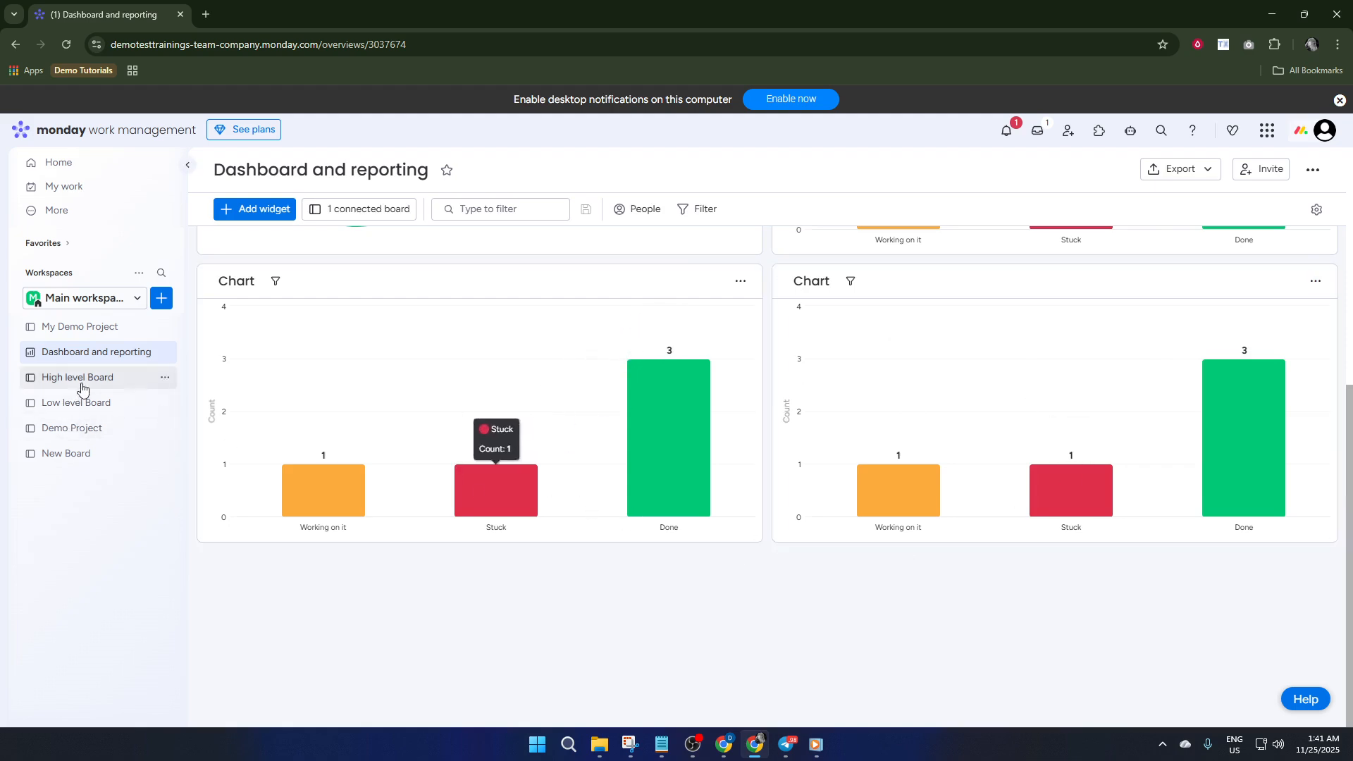
Return to the Demo Project board's new Chart view and change its widget's chart type to Pie and finally Donut
click(79, 430)
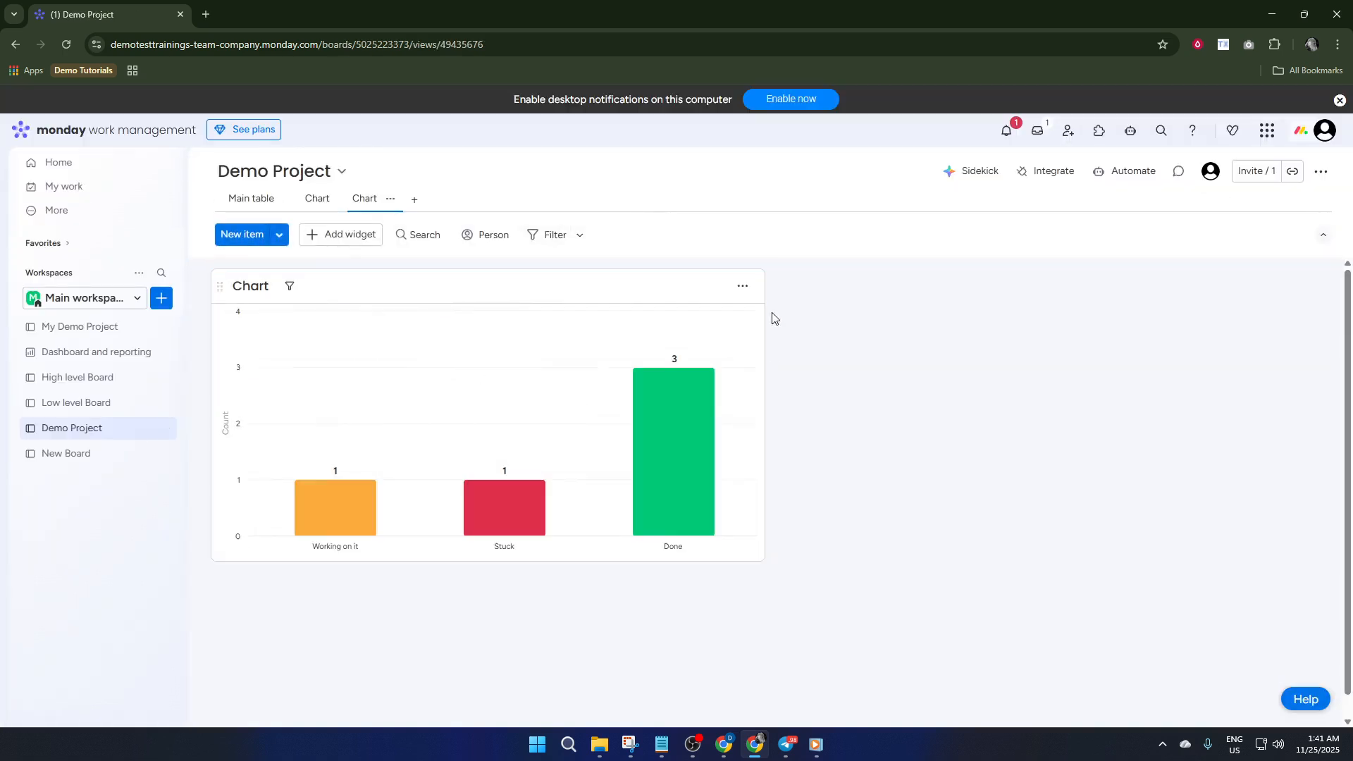
click(747, 291)
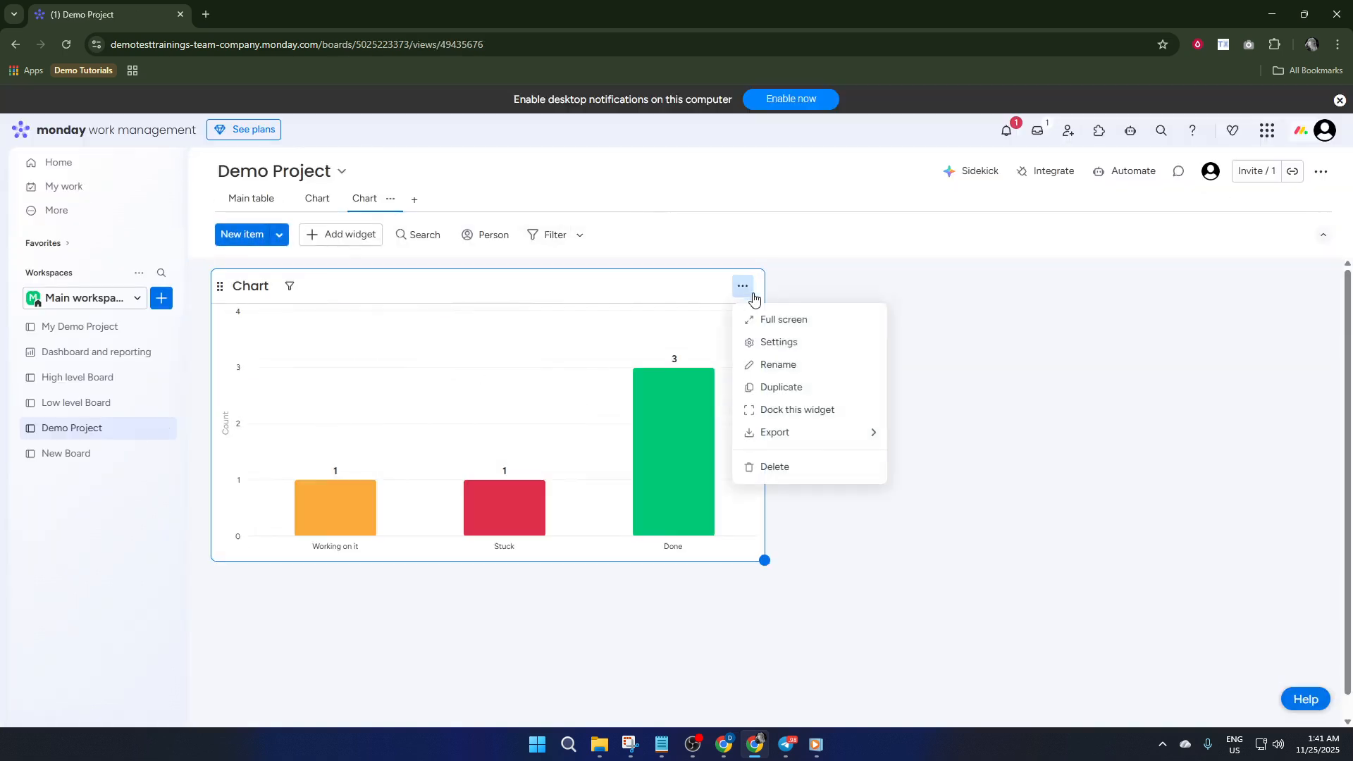
click(778, 342)
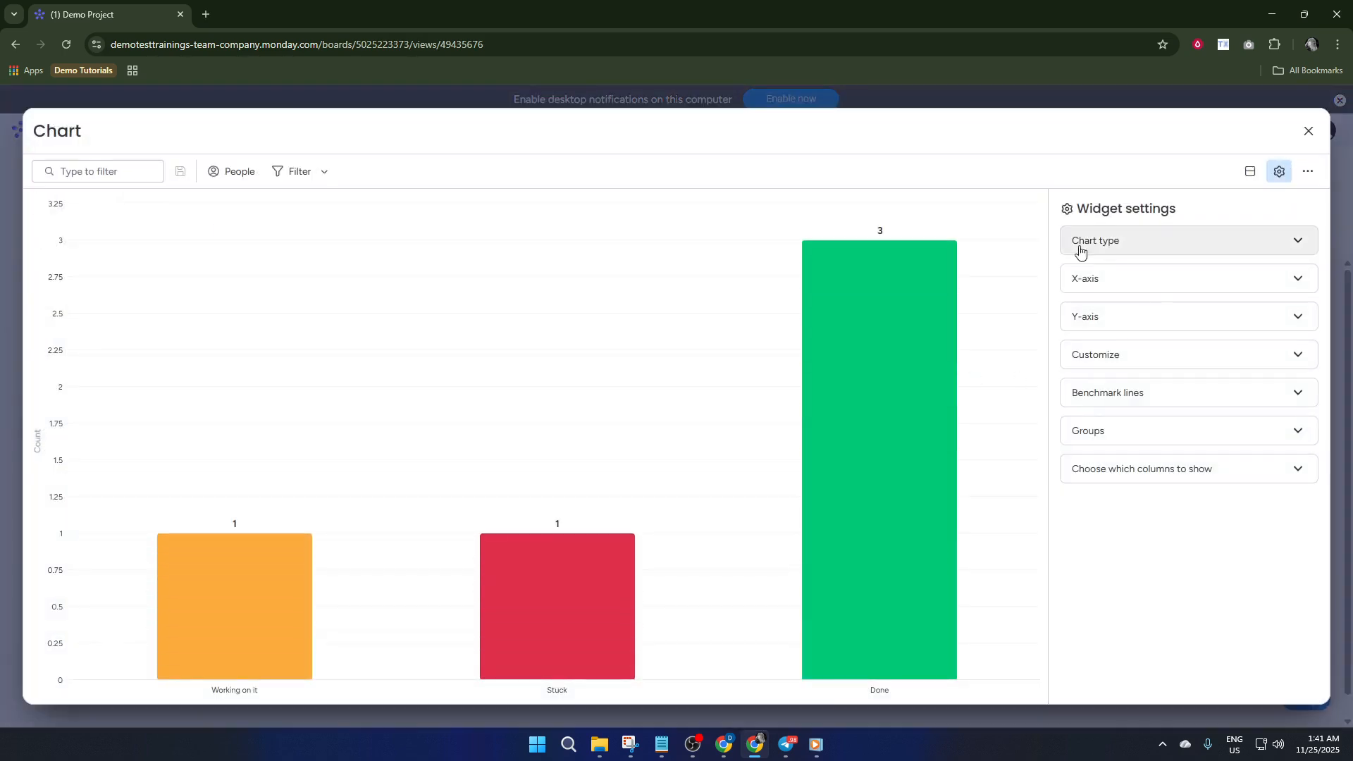
click(1152, 248)
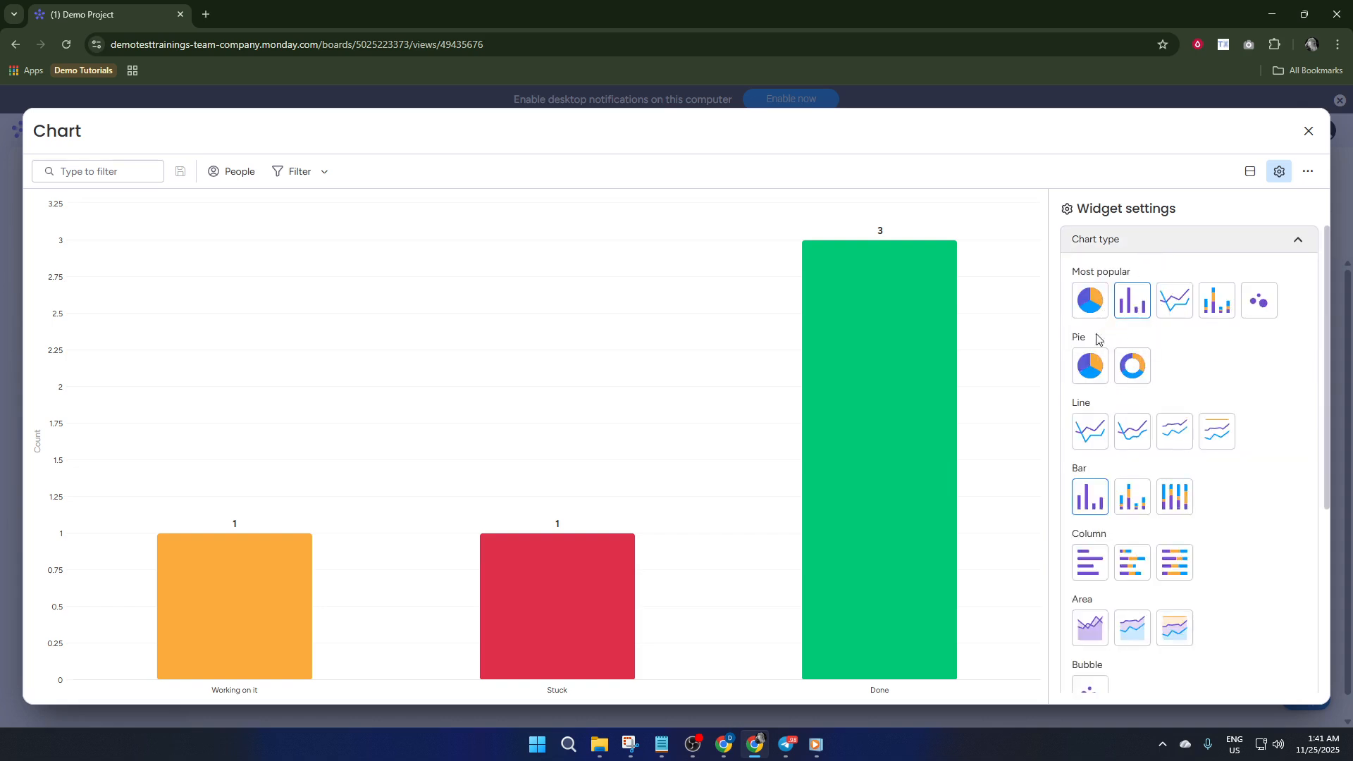
scroll(1097, 339, down, 2)
scroll(1095, 358, up, 2)
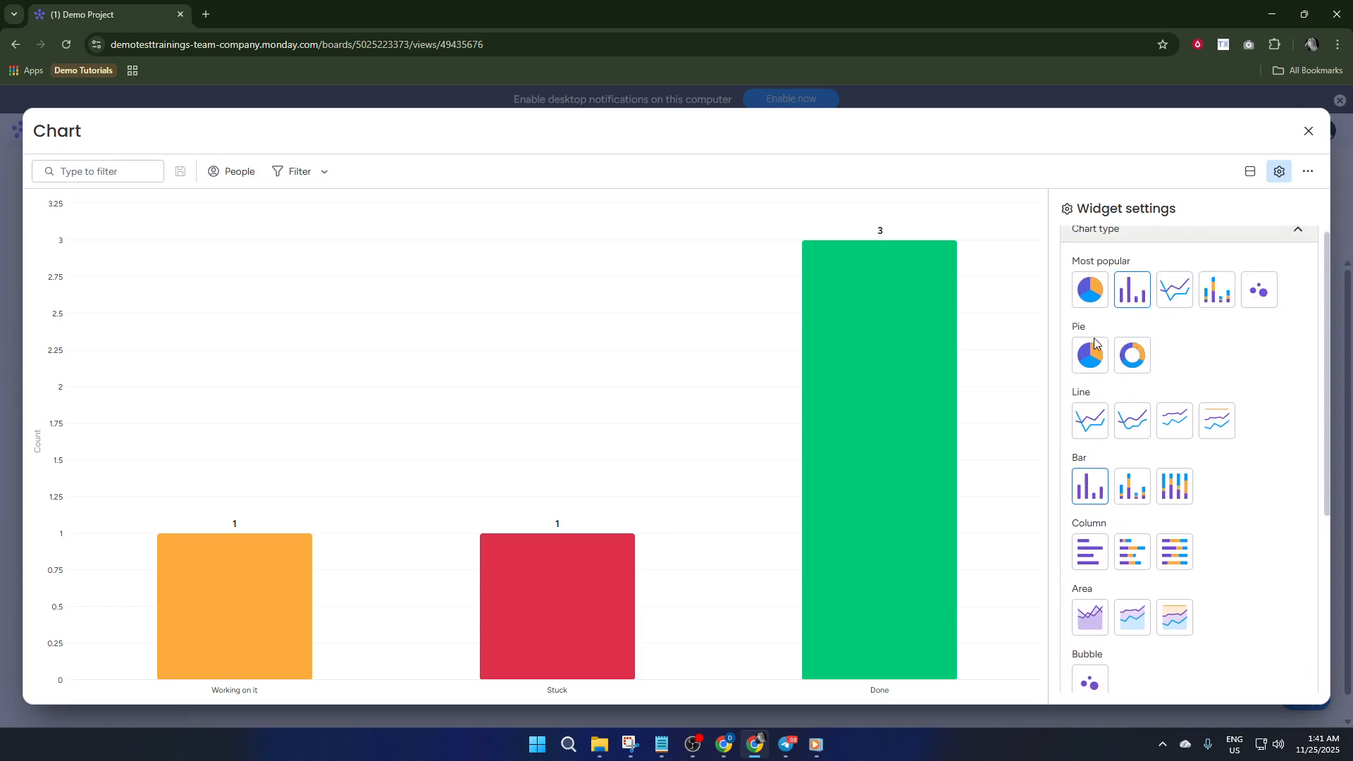
click(1097, 315)
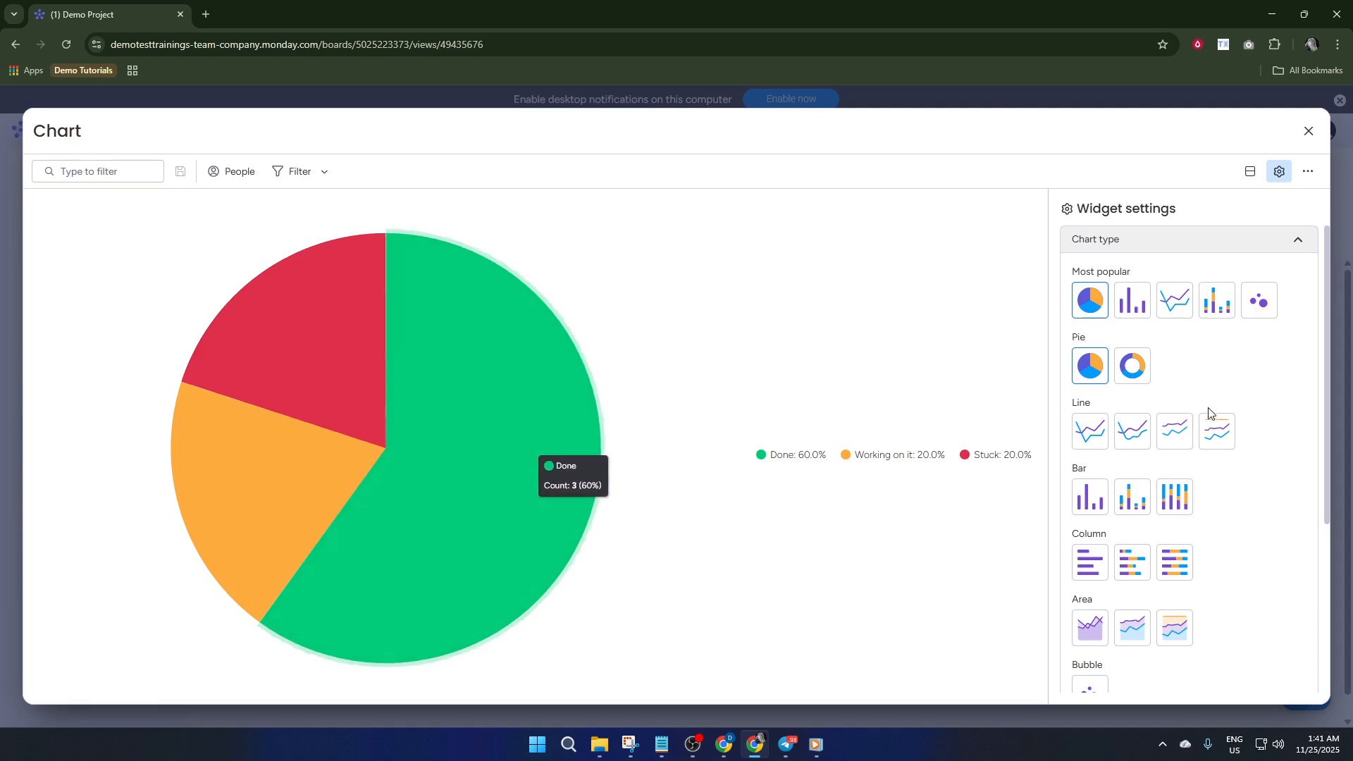
click(1132, 365)
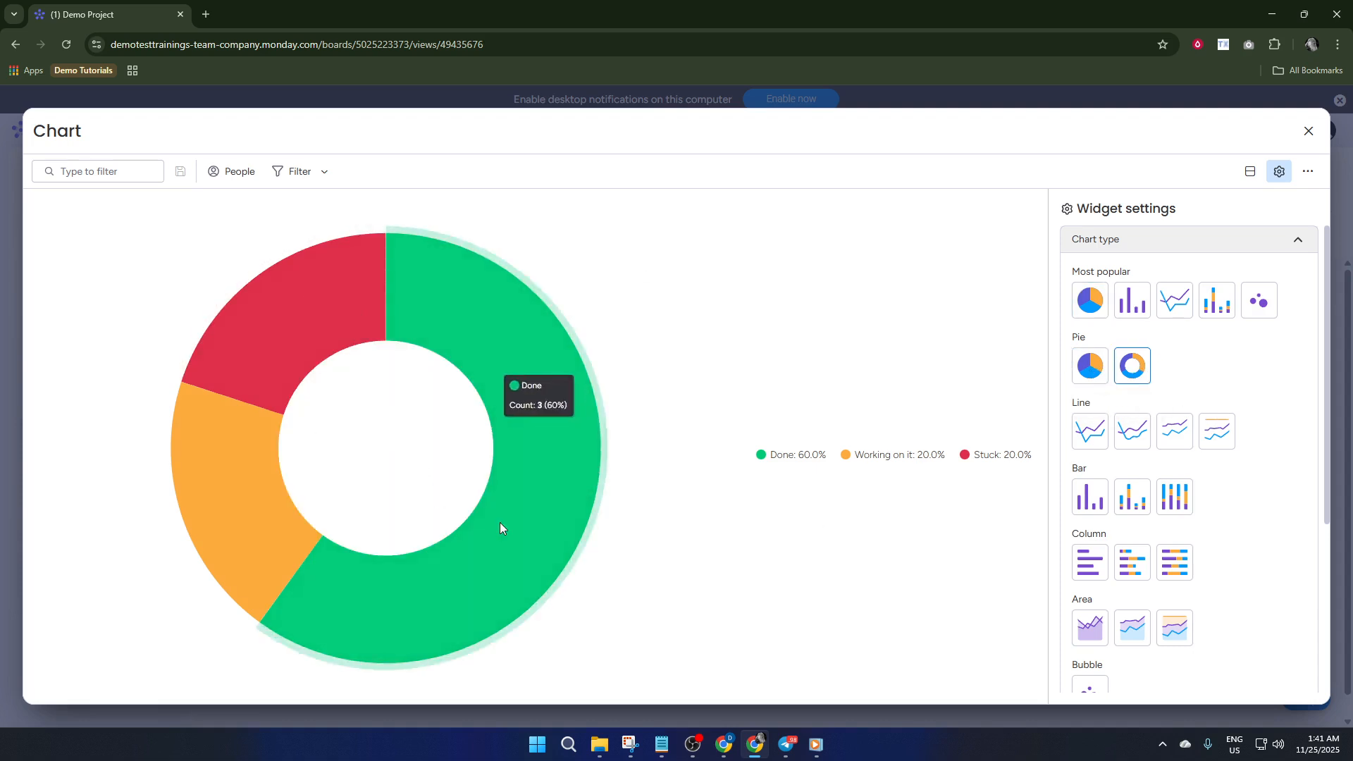
Try the Bubble and Pie chart types, set the widget back to Donut, and close its settings
scroll(1249, 468, down, 2)
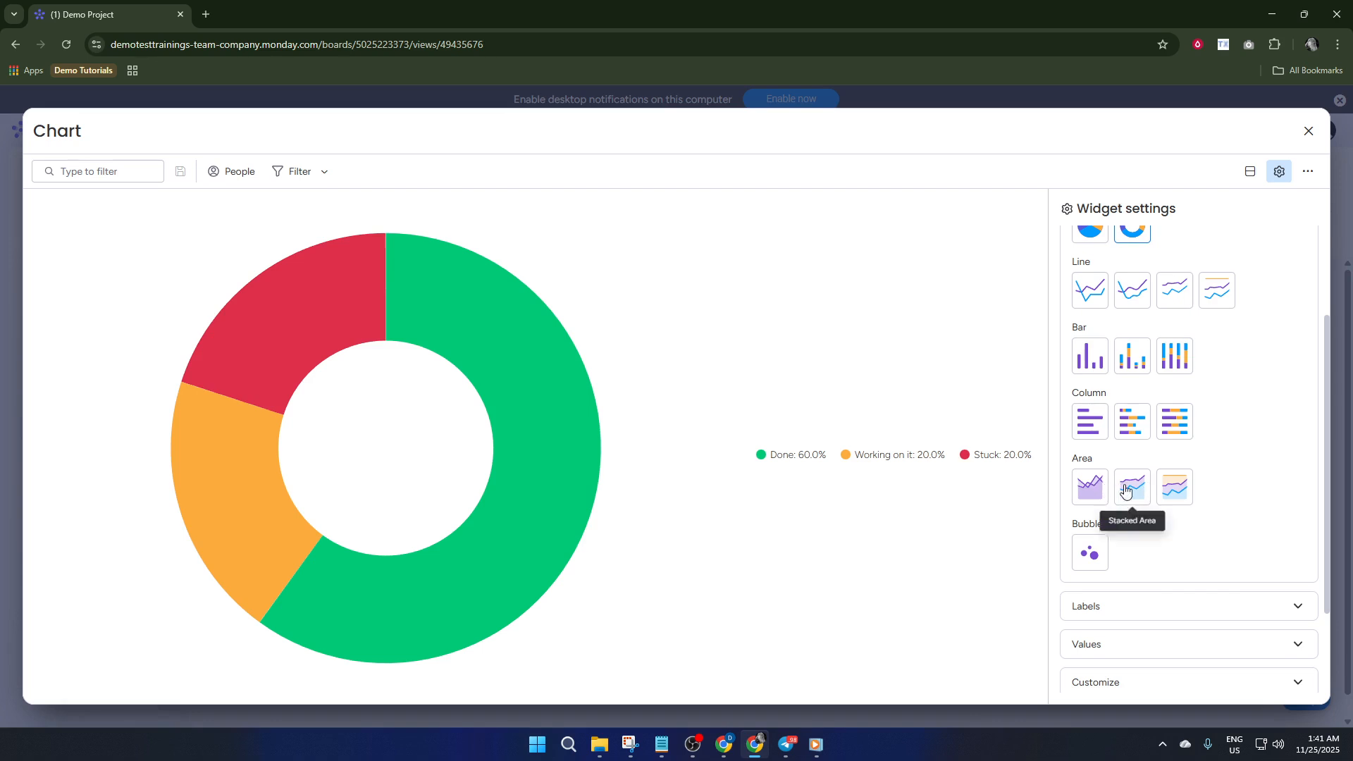
scroll(1099, 549, down, 2)
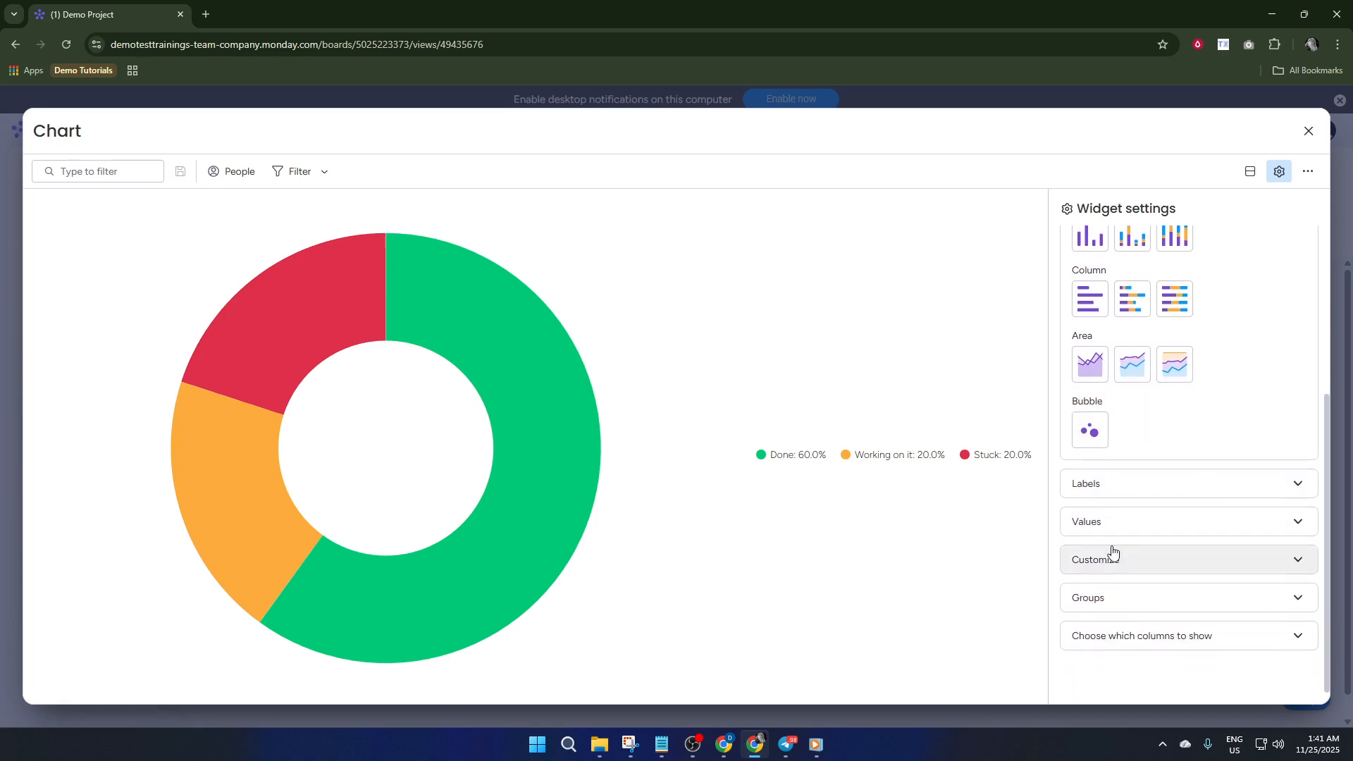
click(1091, 430)
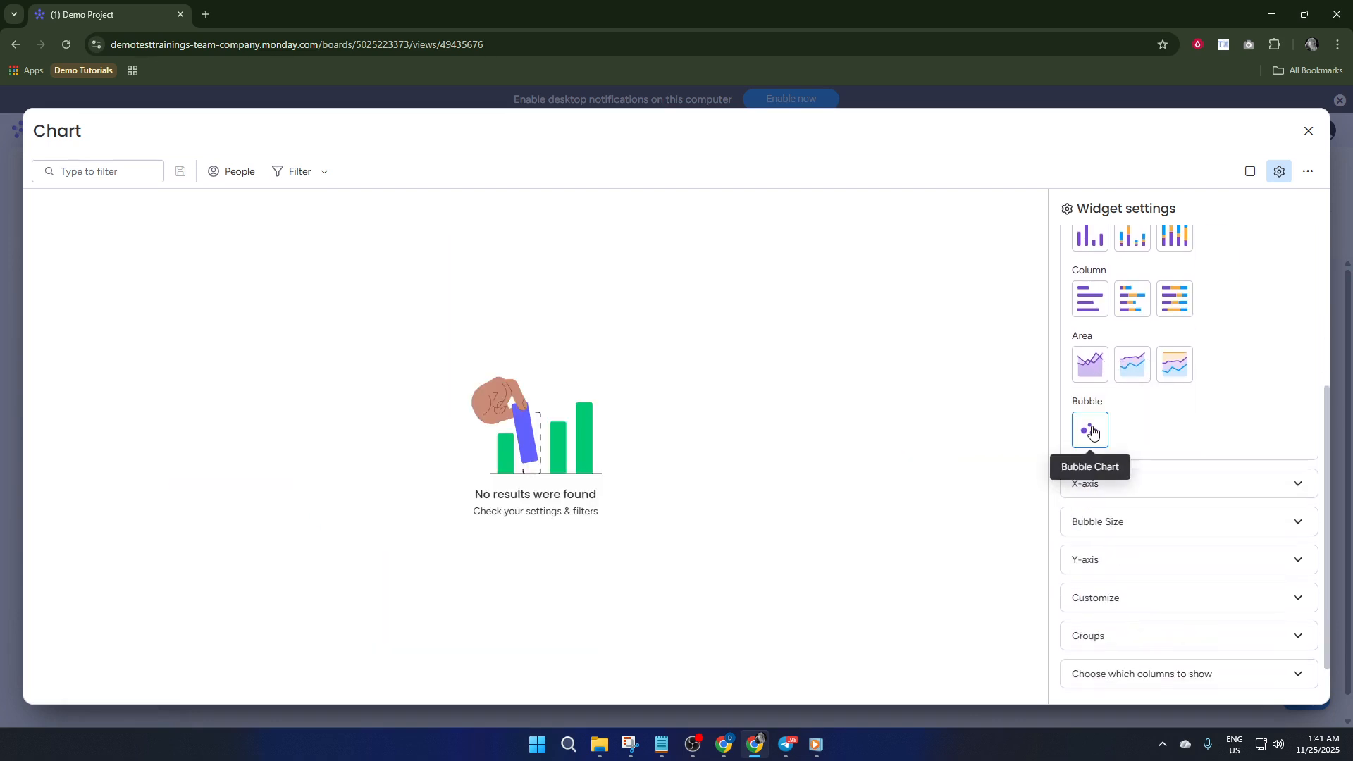
scroll(1150, 468, up, 4)
click(1139, 382)
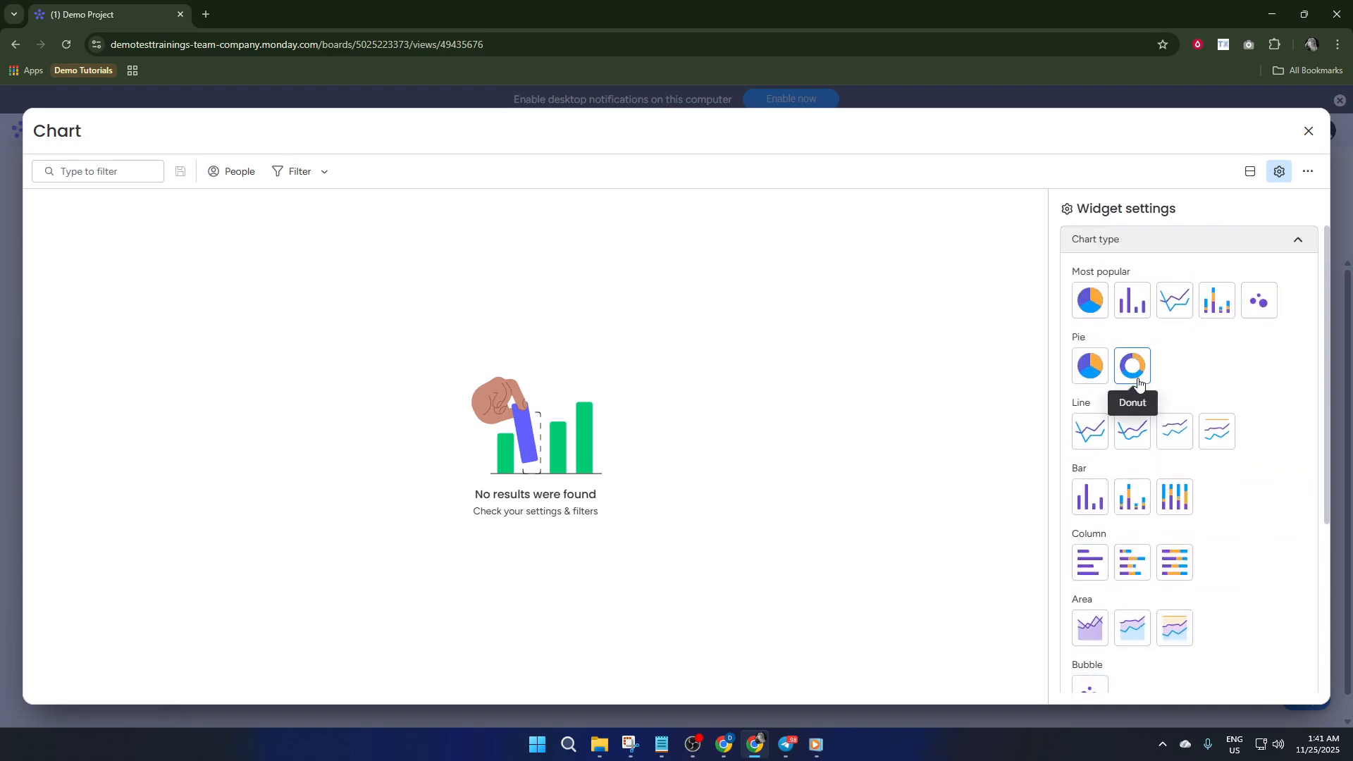
click(1104, 376)
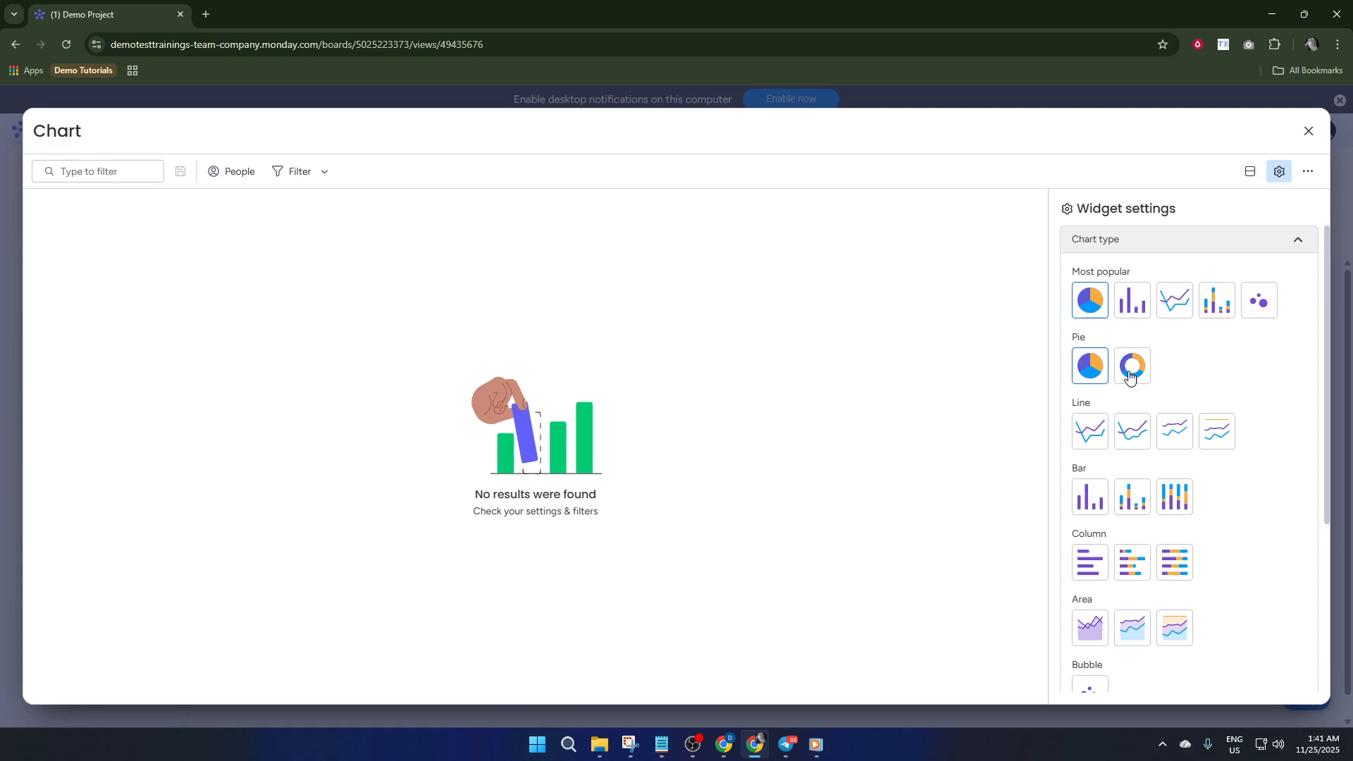
click(1135, 361)
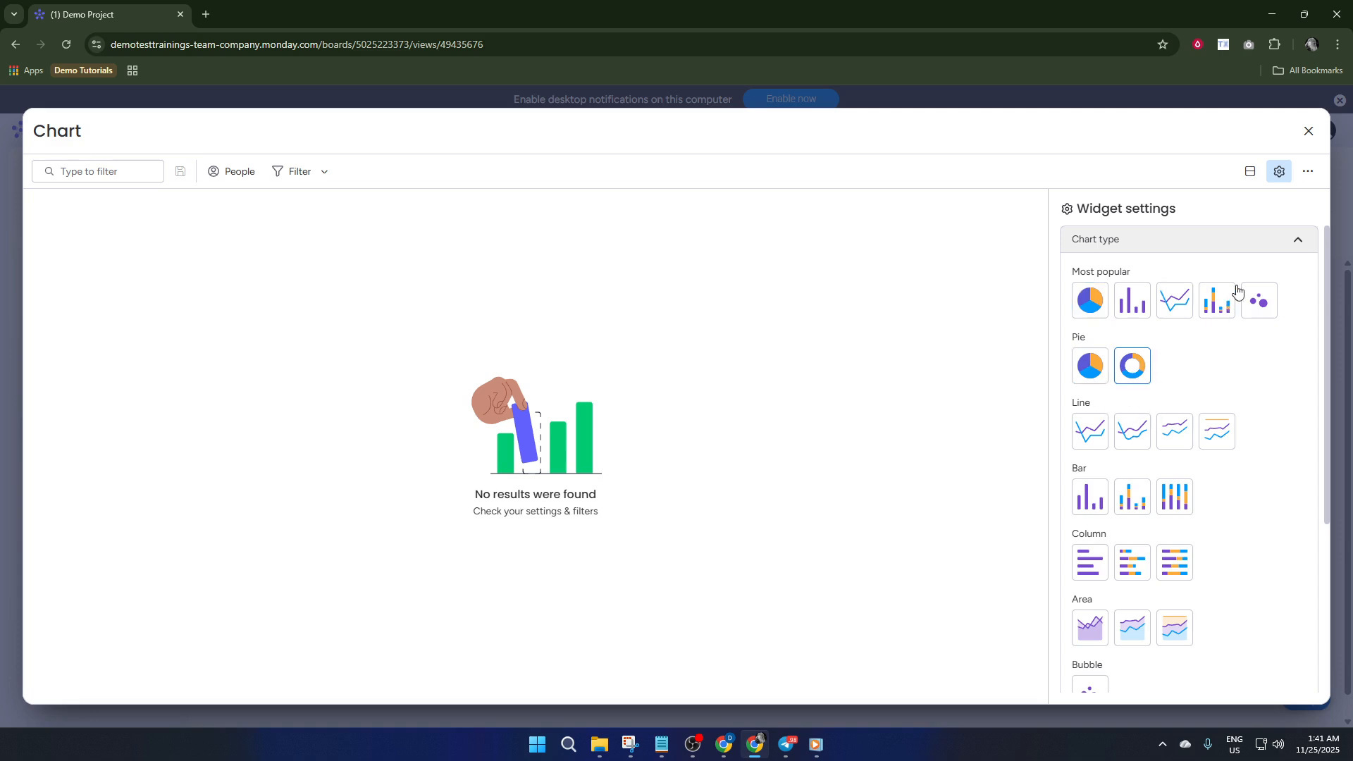
click(1263, 247)
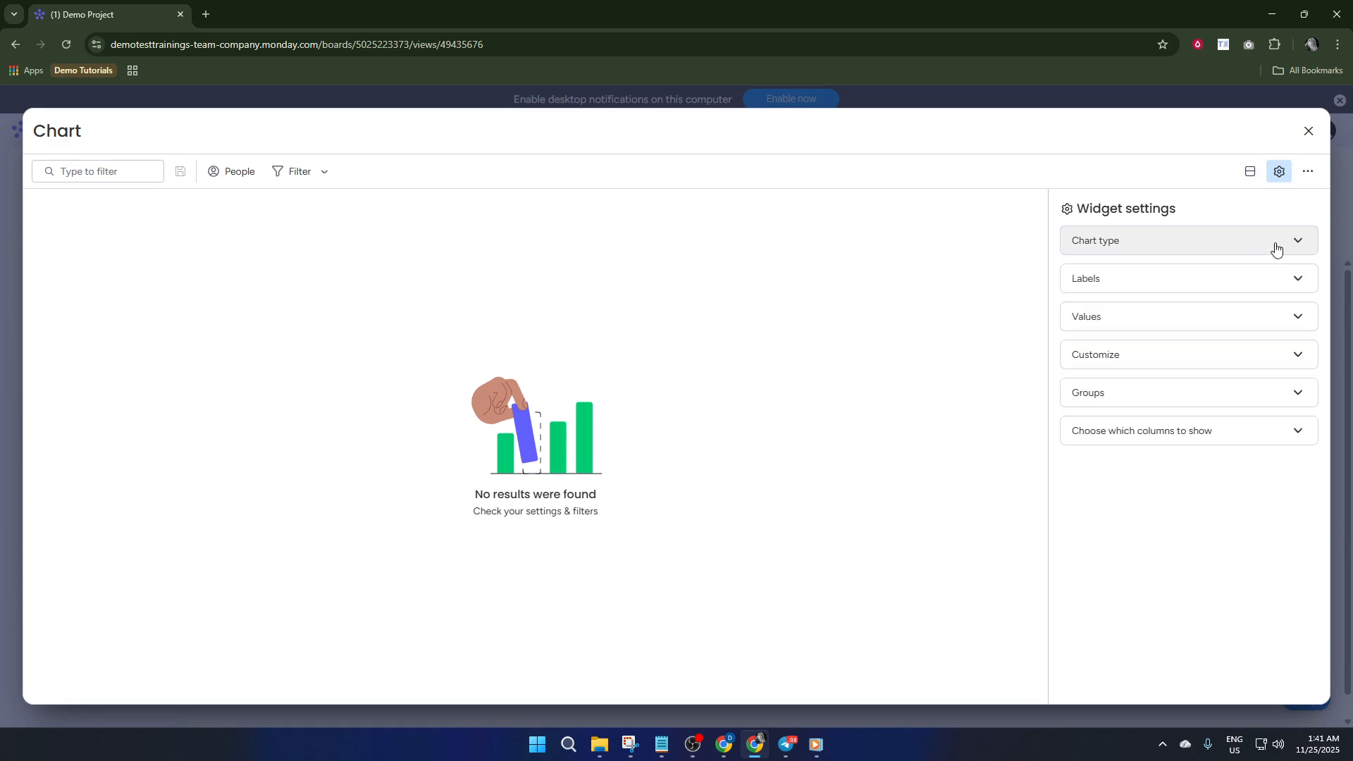
click(1307, 133)
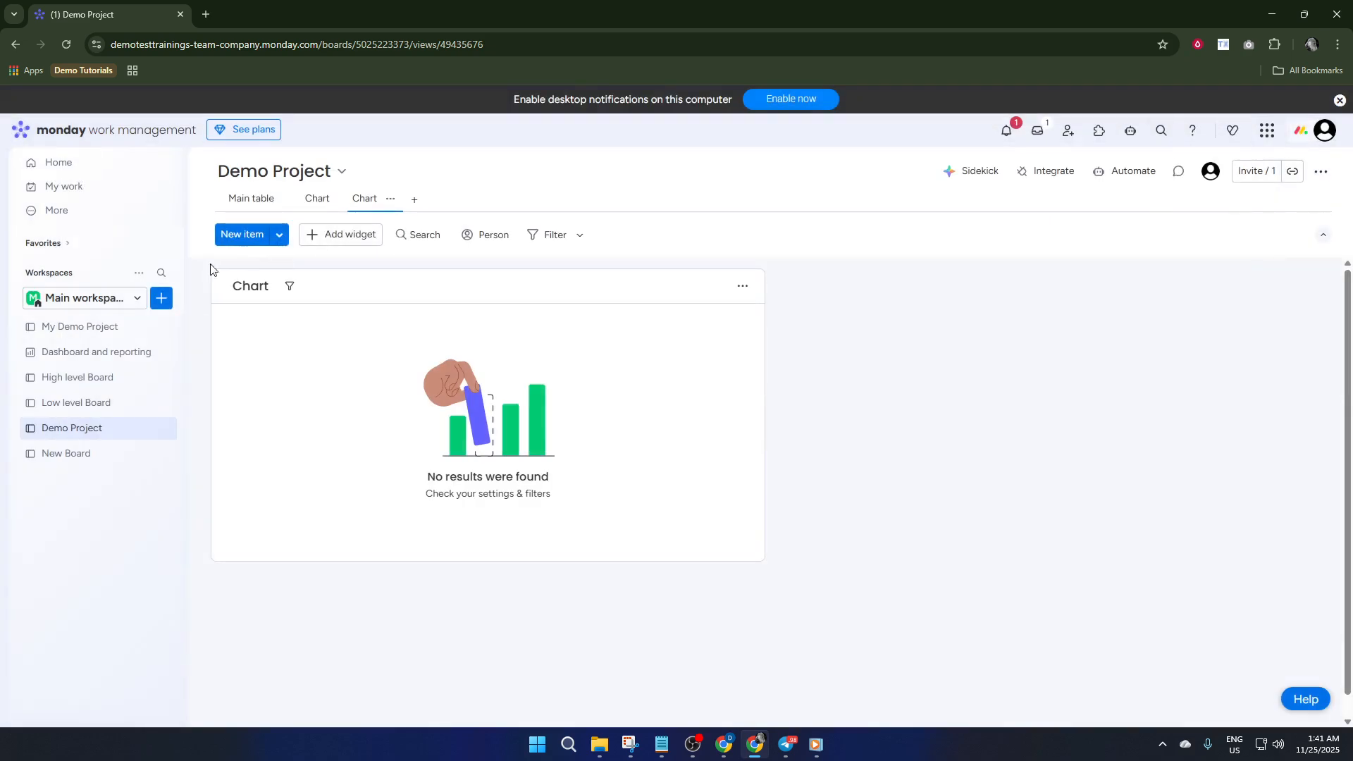
Add a second Chart widget to the Demo Project chart view and open its settings
click(315, 243)
click(374, 279)
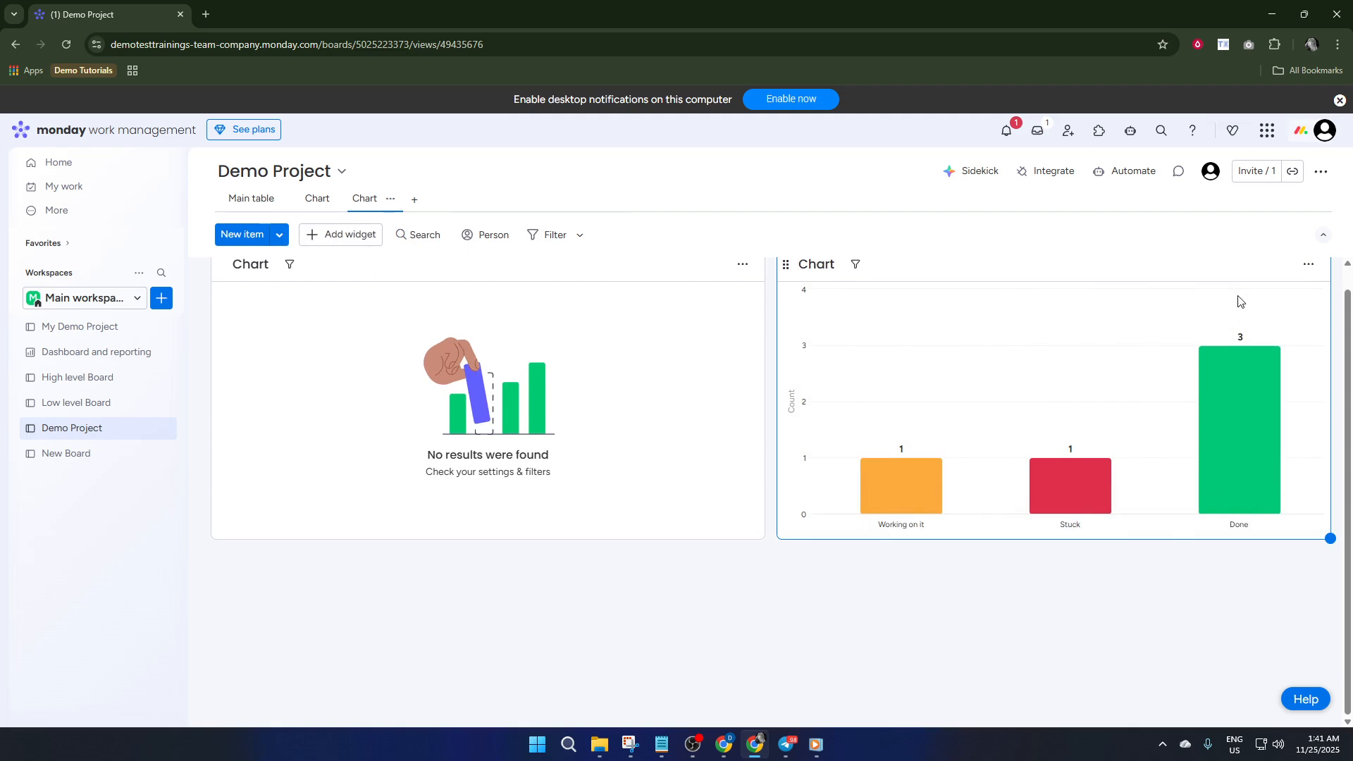
click(1307, 265)
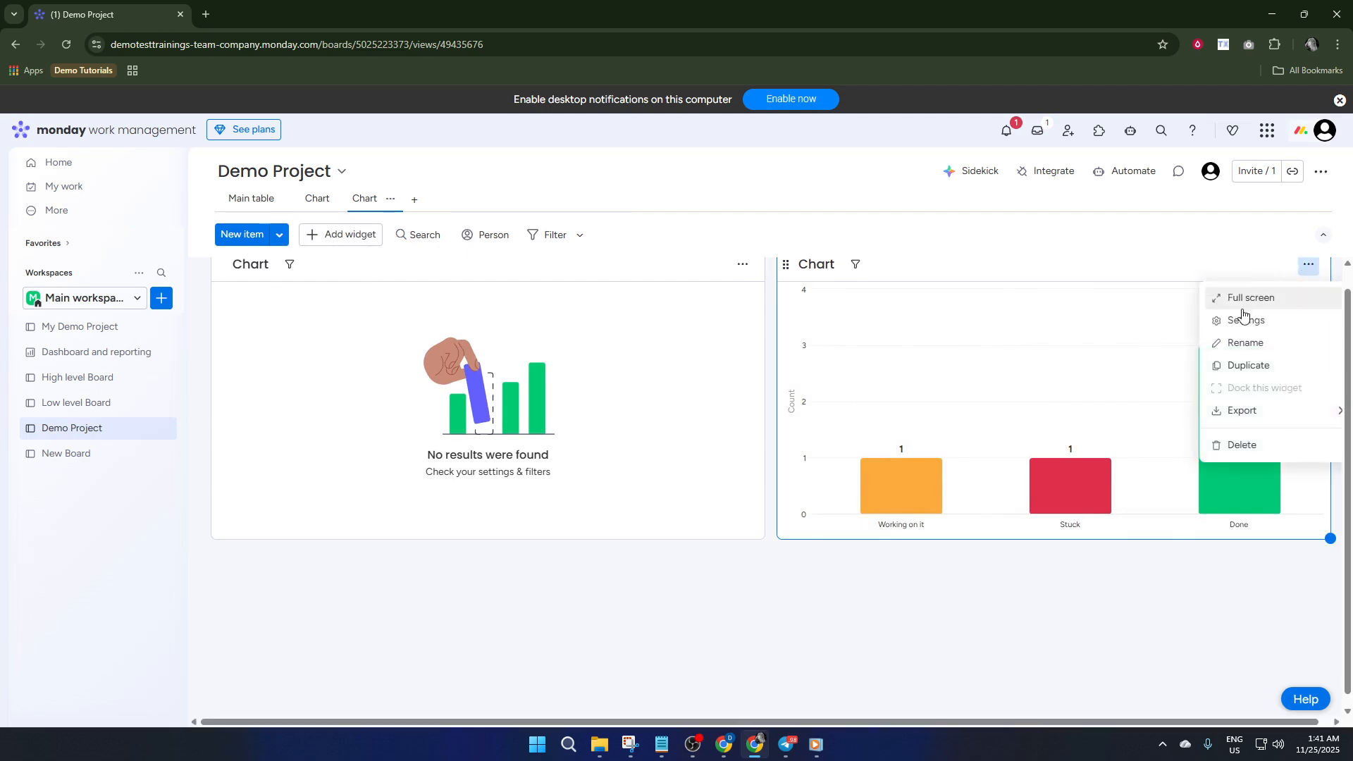
click(1264, 322)
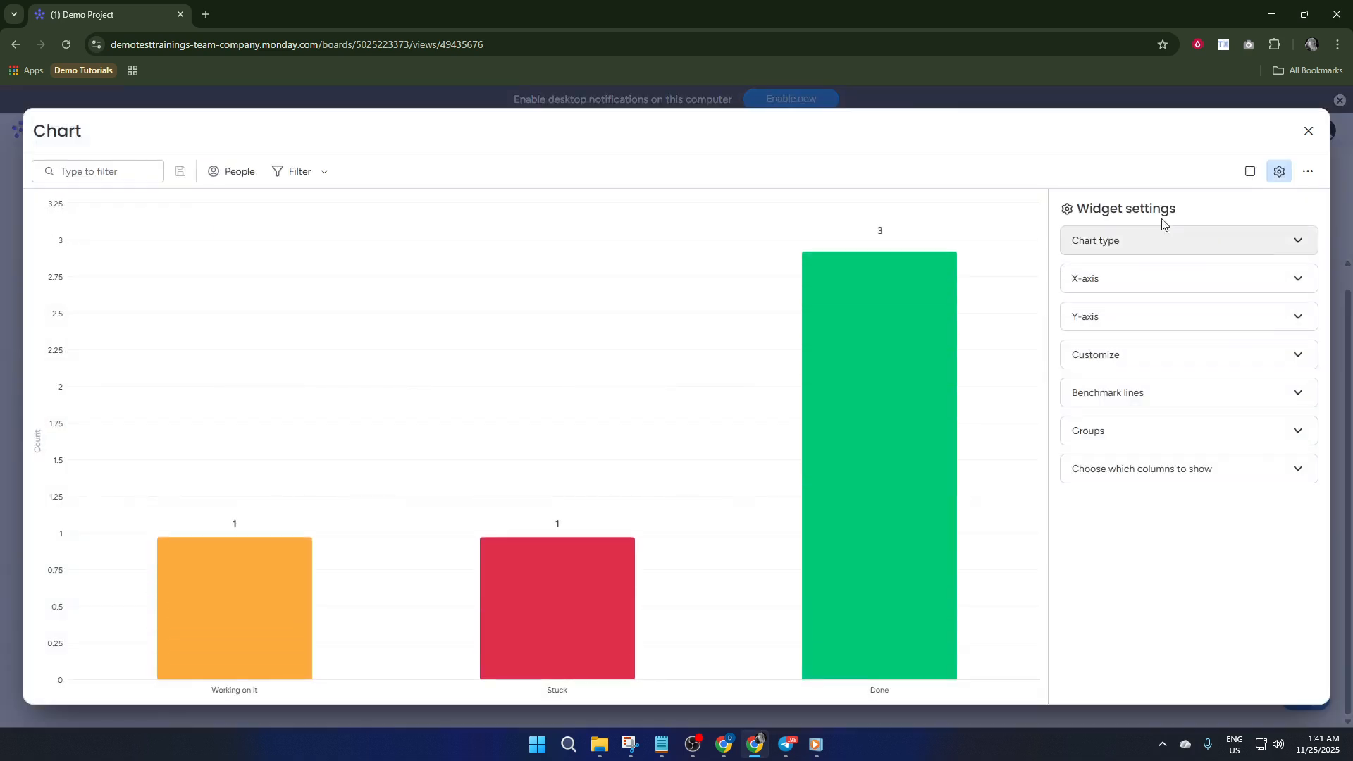
Review the X-axis and Y-axis settings, trying the Average, Median, Min and Max calculations before returning to Sum
click(1164, 281)
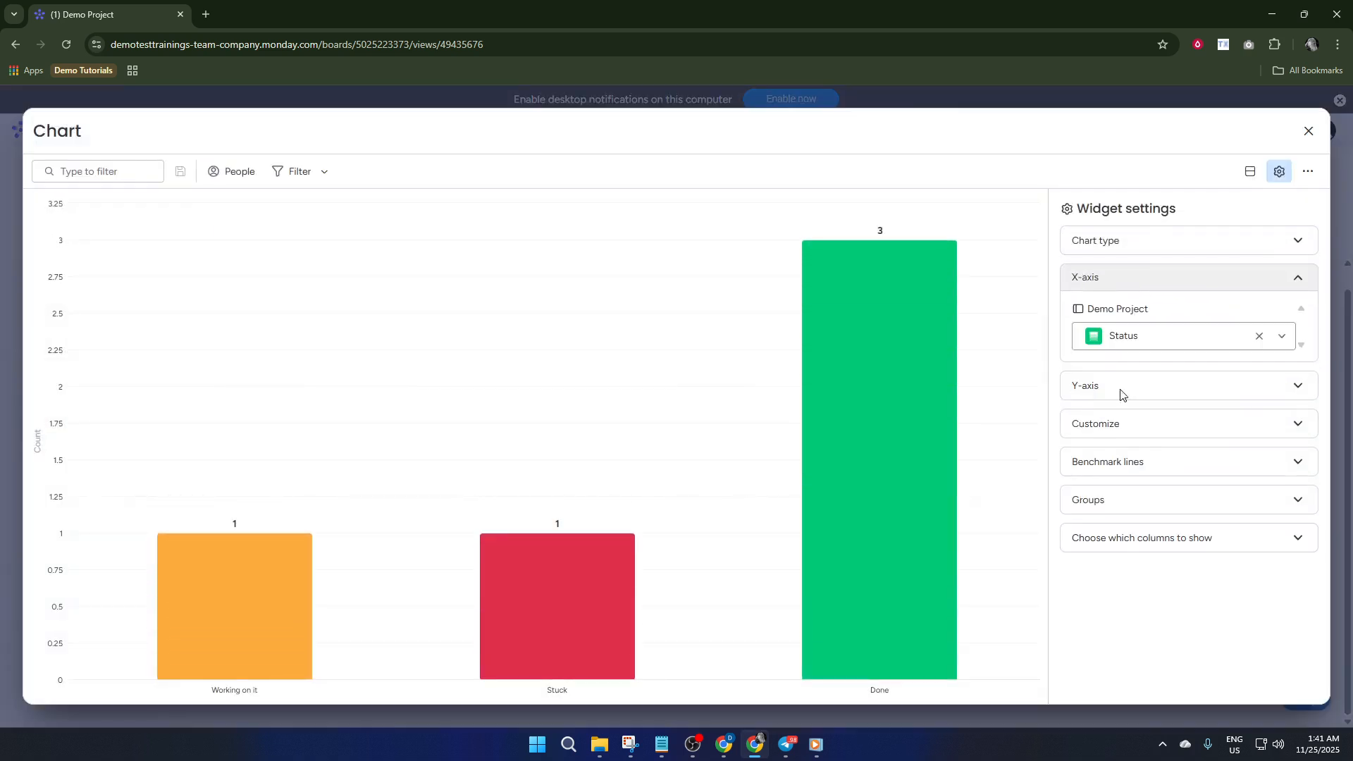
click(1170, 386)
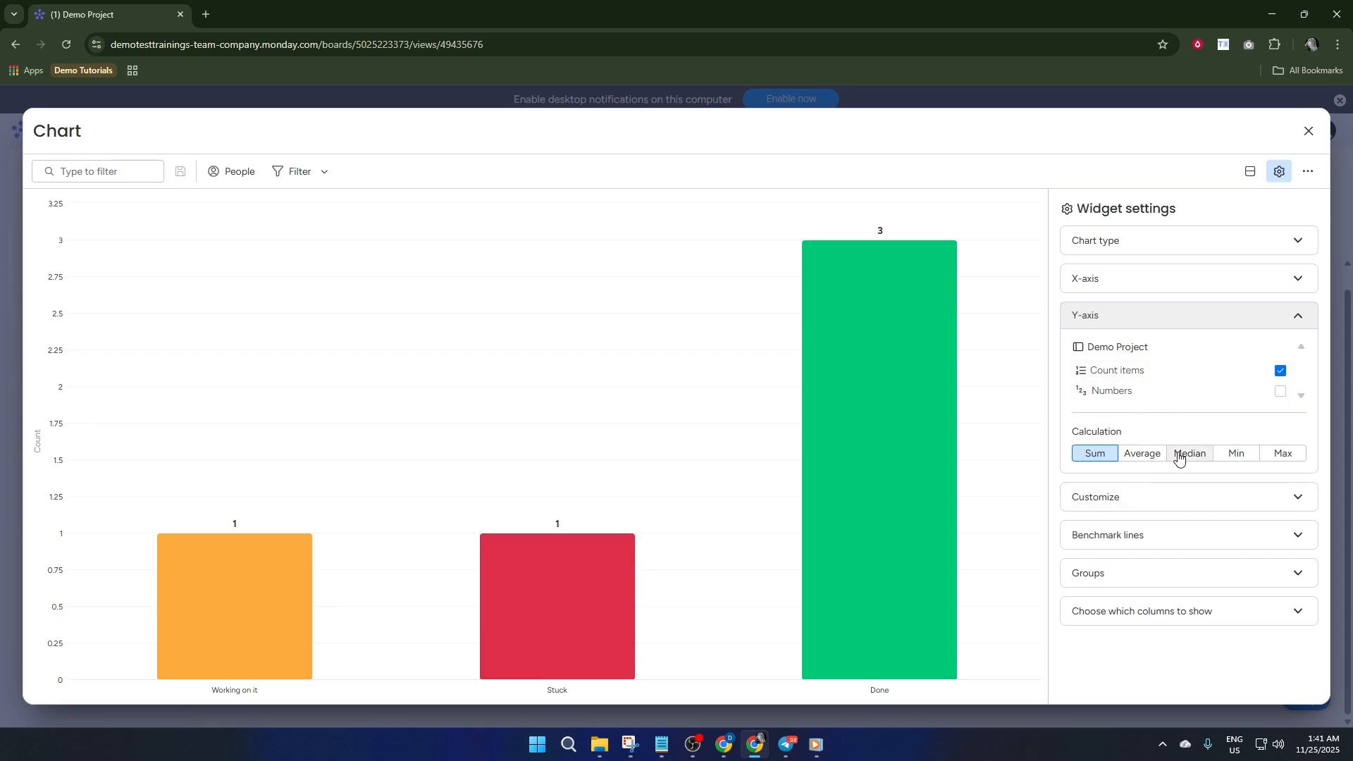
click(1134, 458)
click(1189, 458)
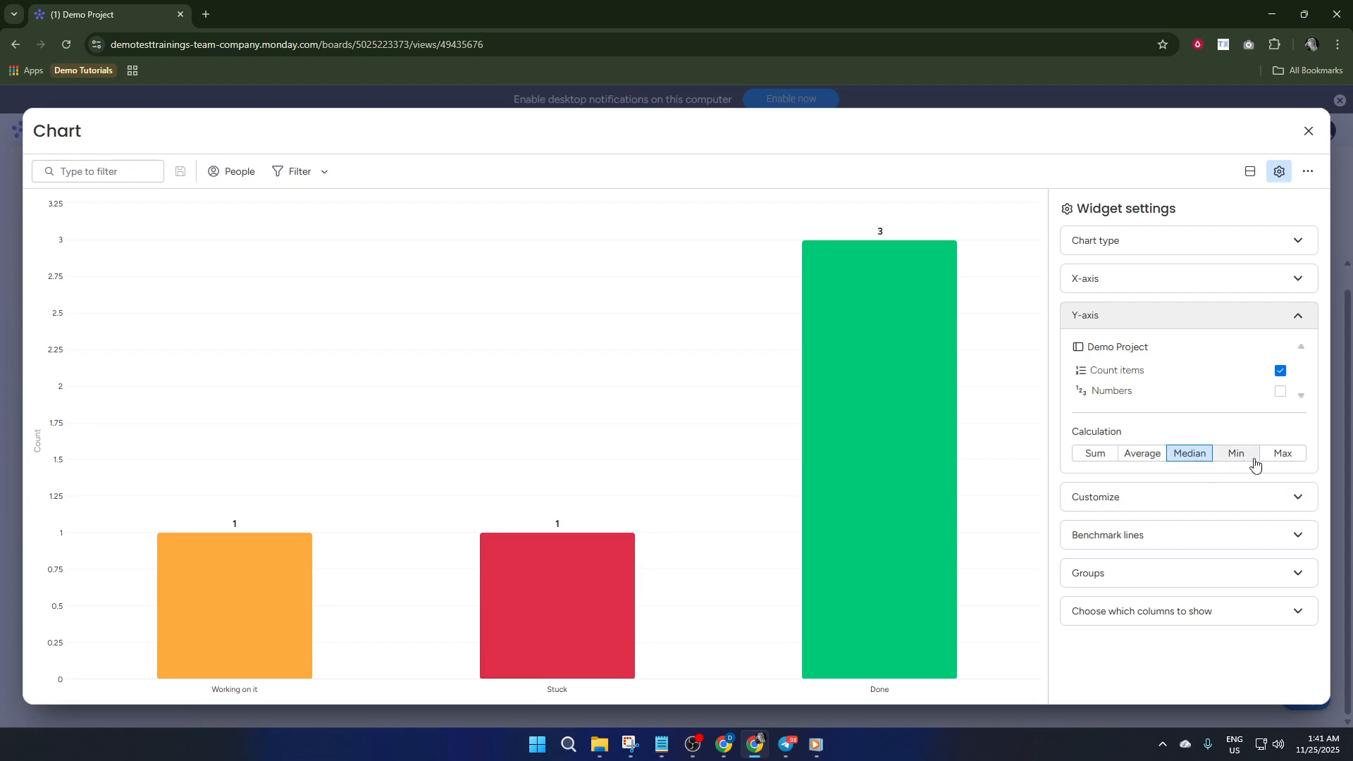
click(1254, 462)
click(1279, 458)
click(1113, 458)
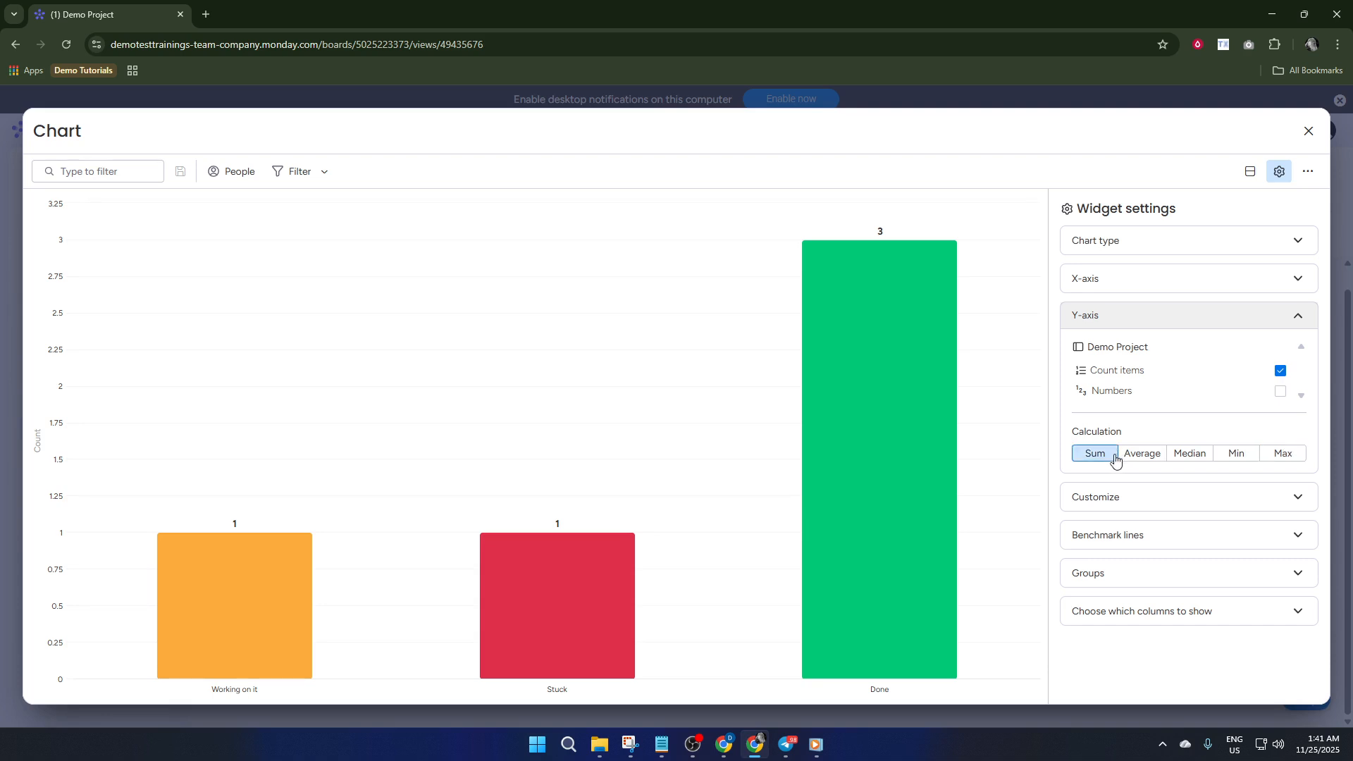
Examine the chart widget's Customize options, benchmark line fields and list of columns to show
click(1112, 506)
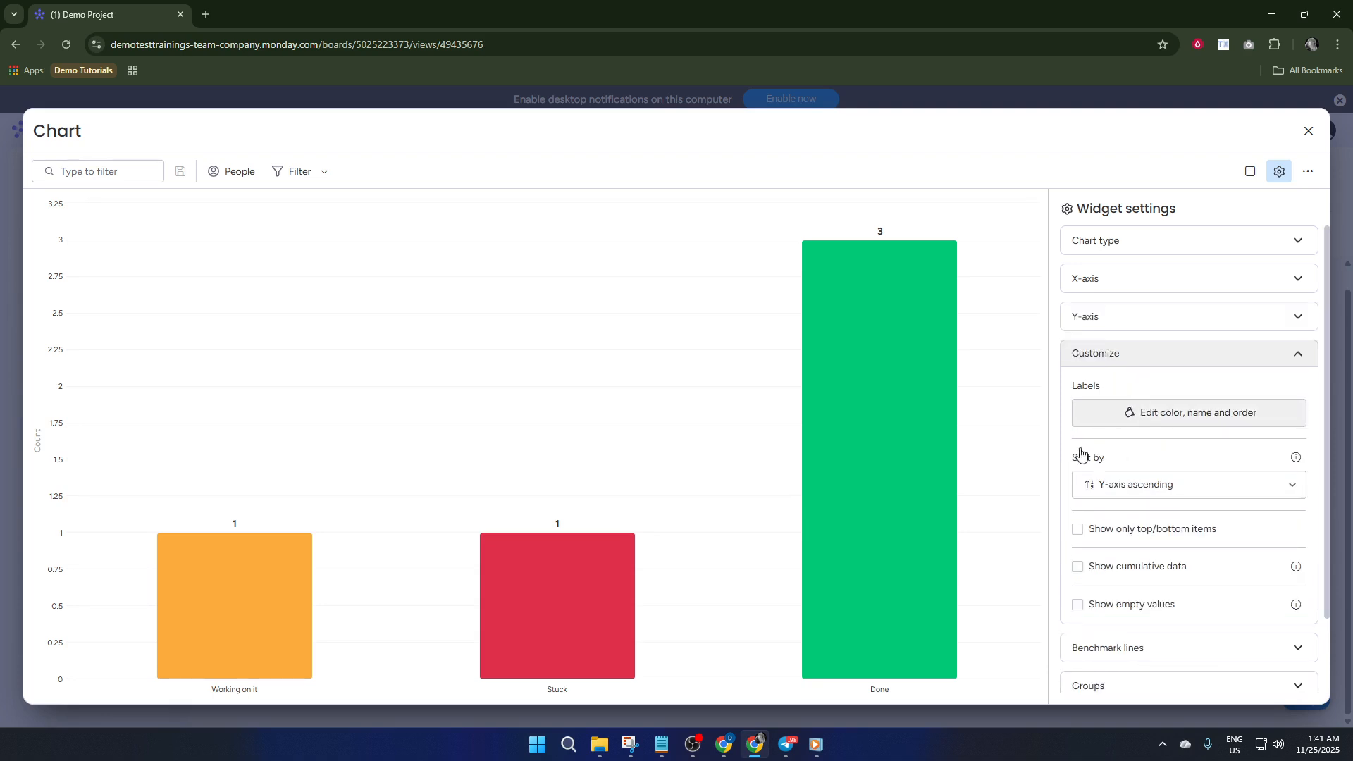
scroll(1107, 479, down, 2)
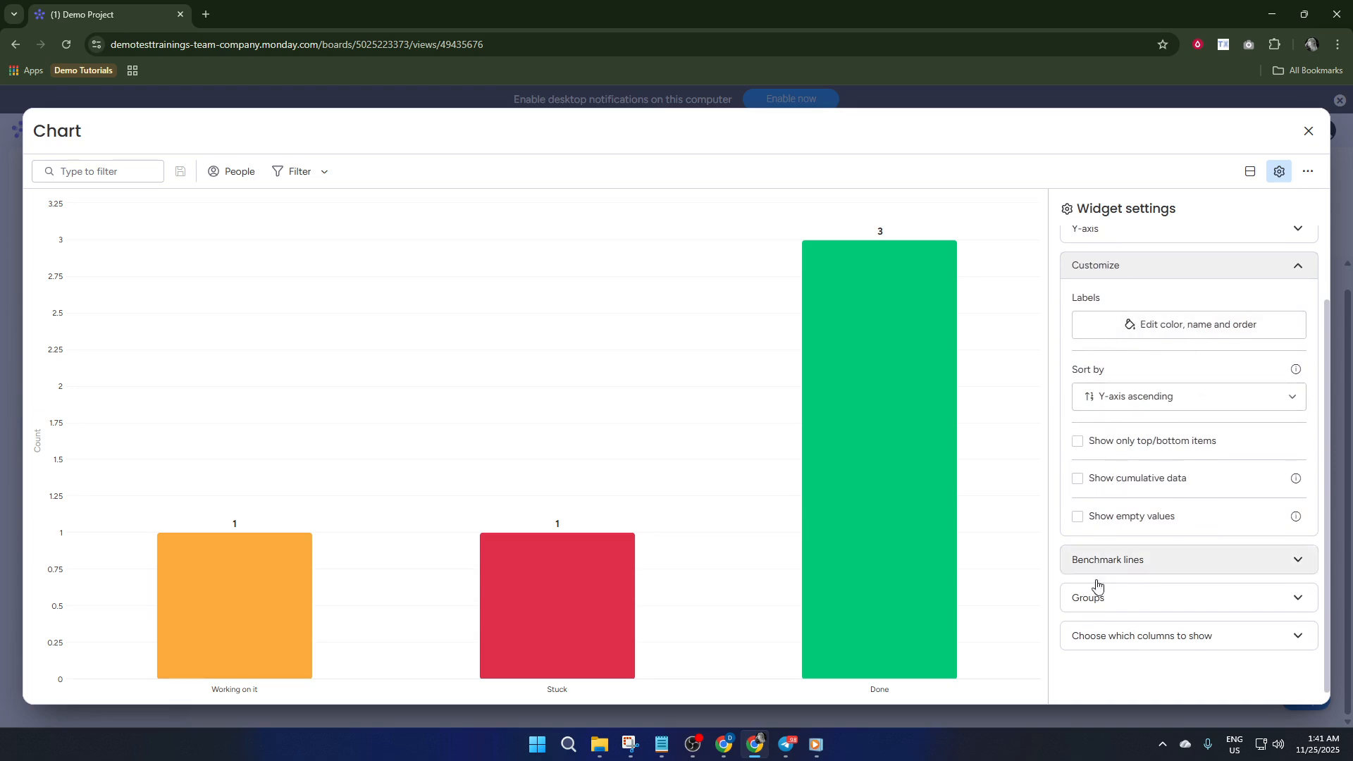
click(1144, 562)
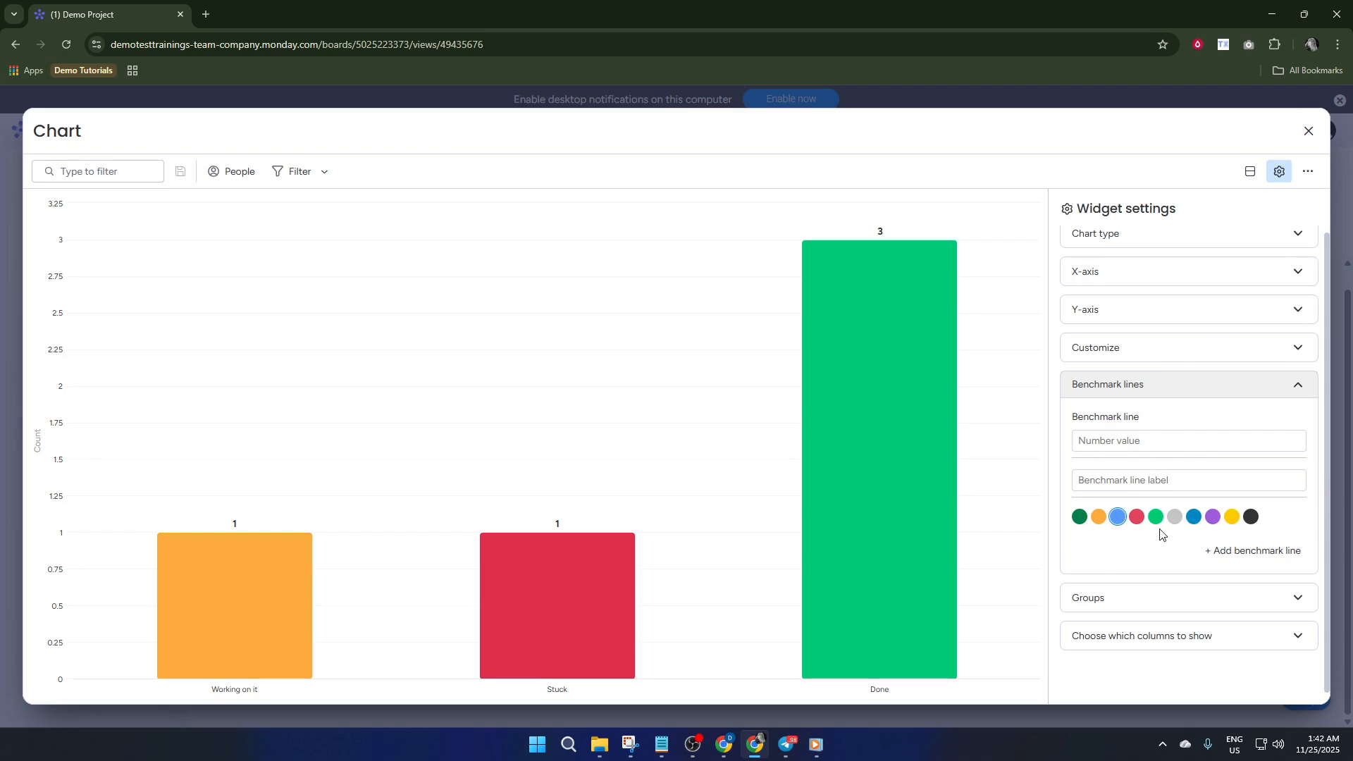
click(1203, 385)
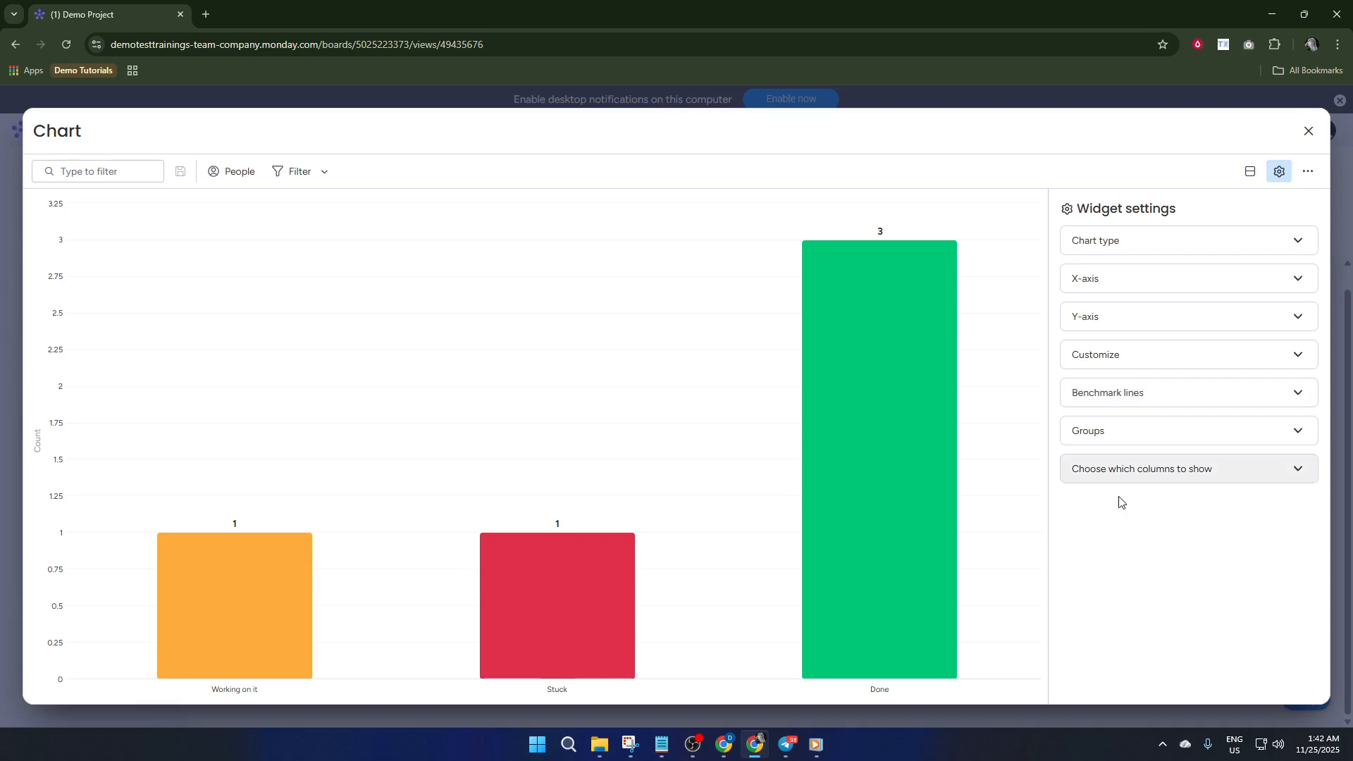
click(1156, 470)
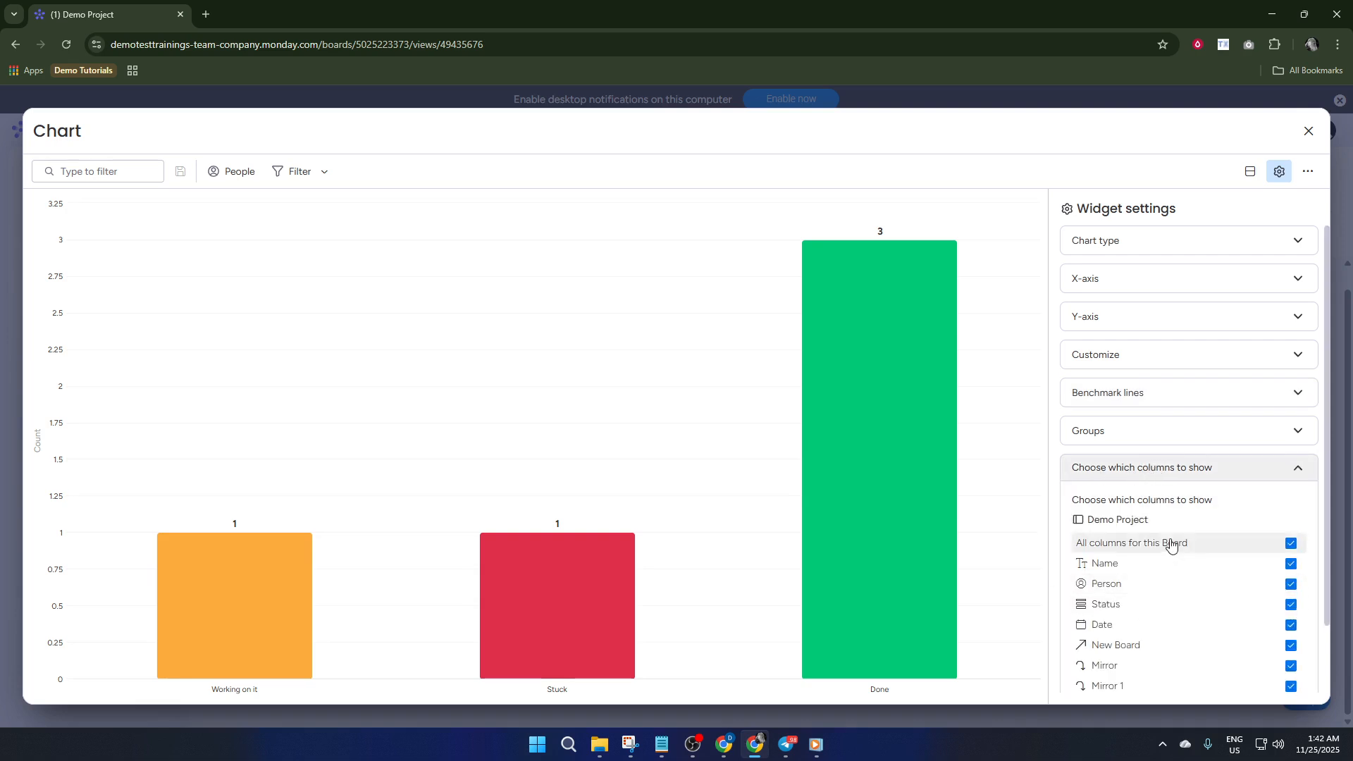
scroll(1169, 545, down, 2)
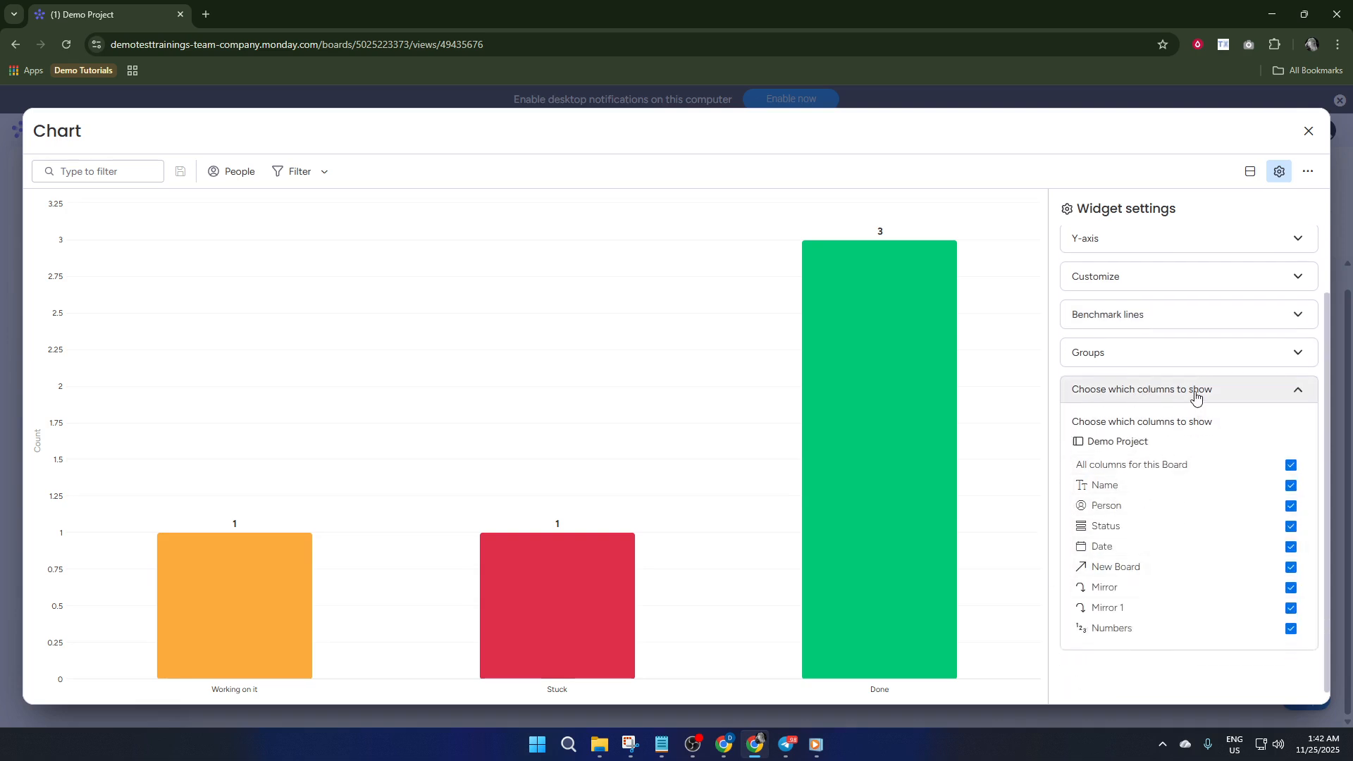
Label the chart widget's first benchmark line "demo" and add a second, blank benchmark line
click(1196, 396)
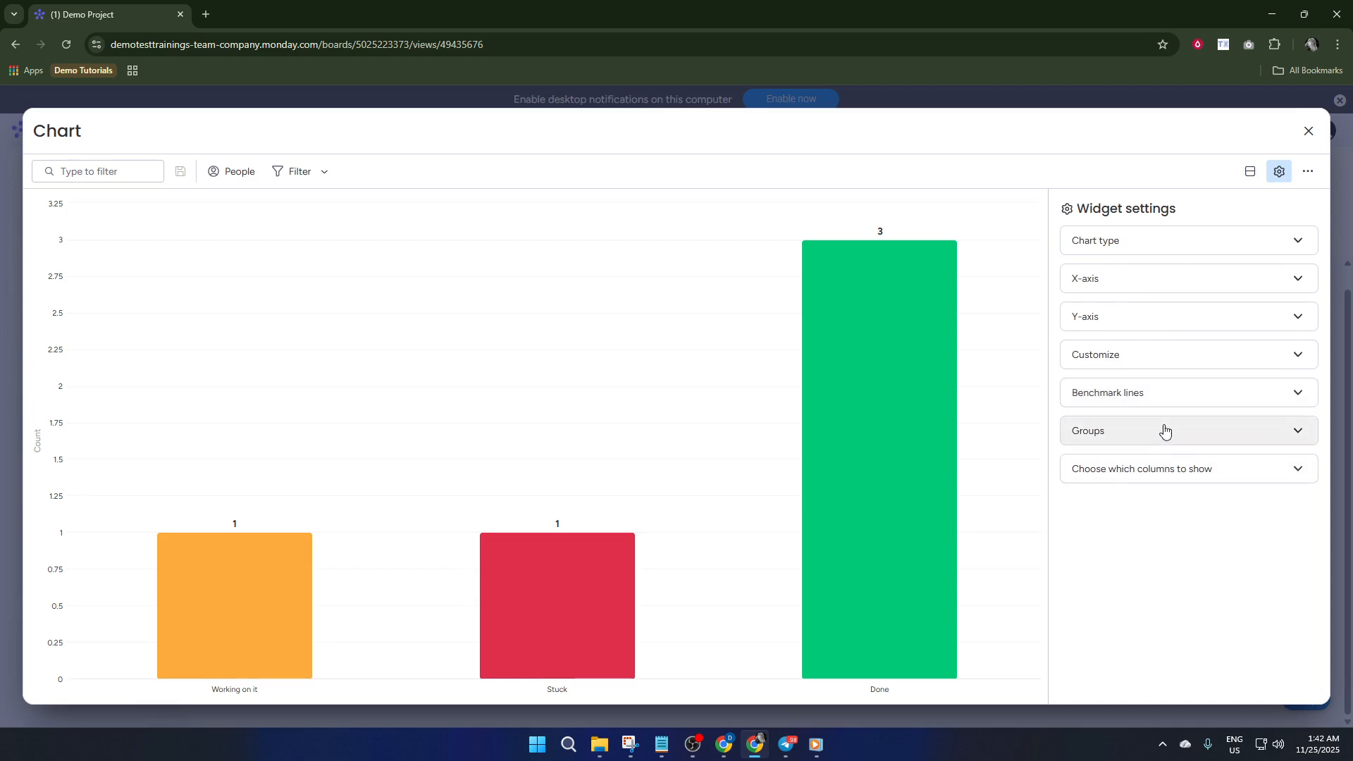
click(1157, 395)
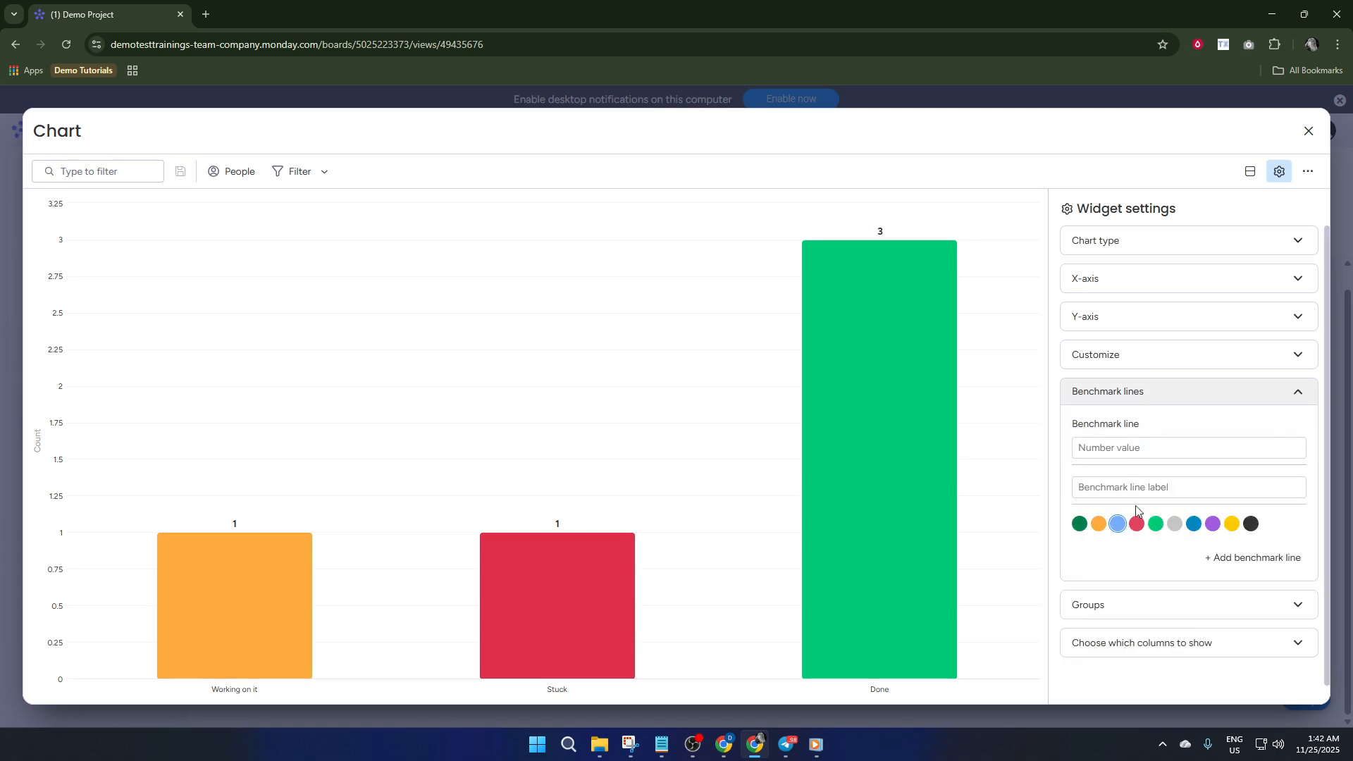
click(1163, 446)
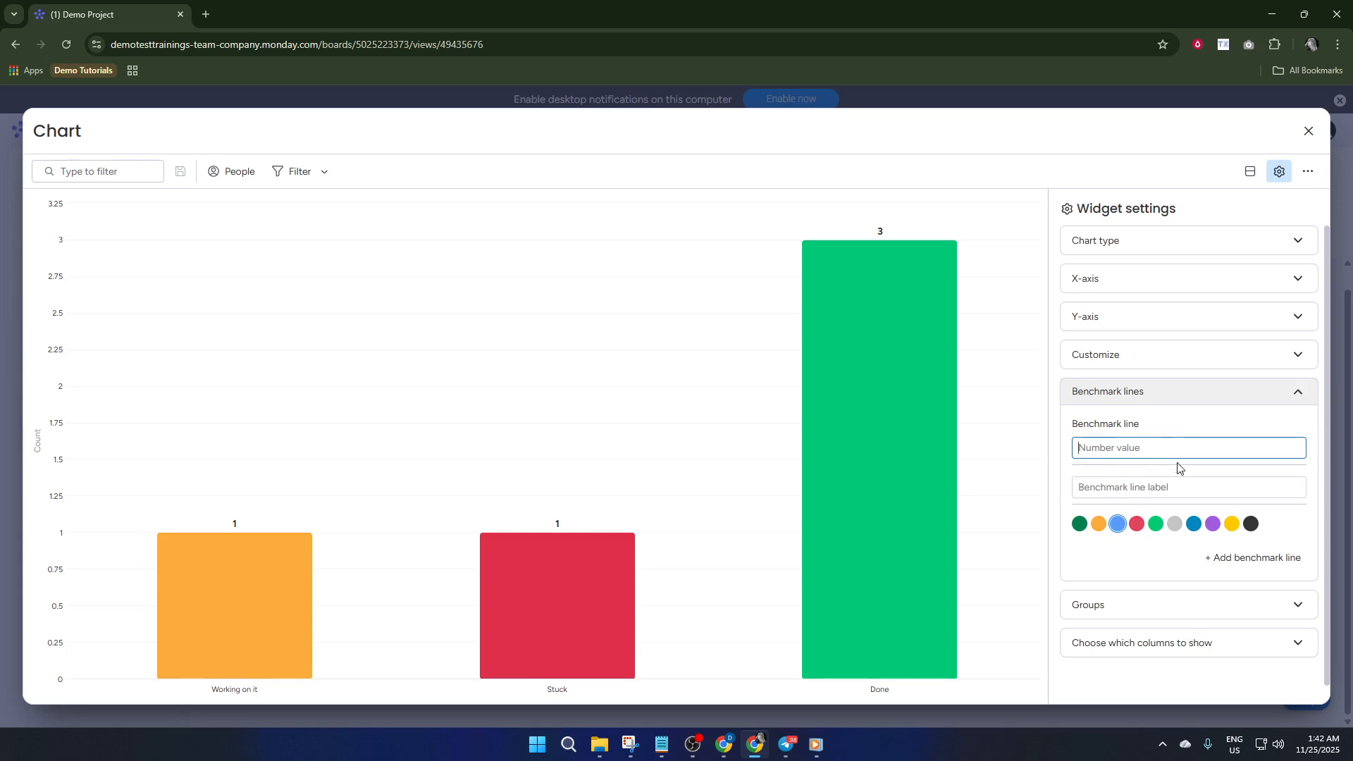
click(1131, 495)
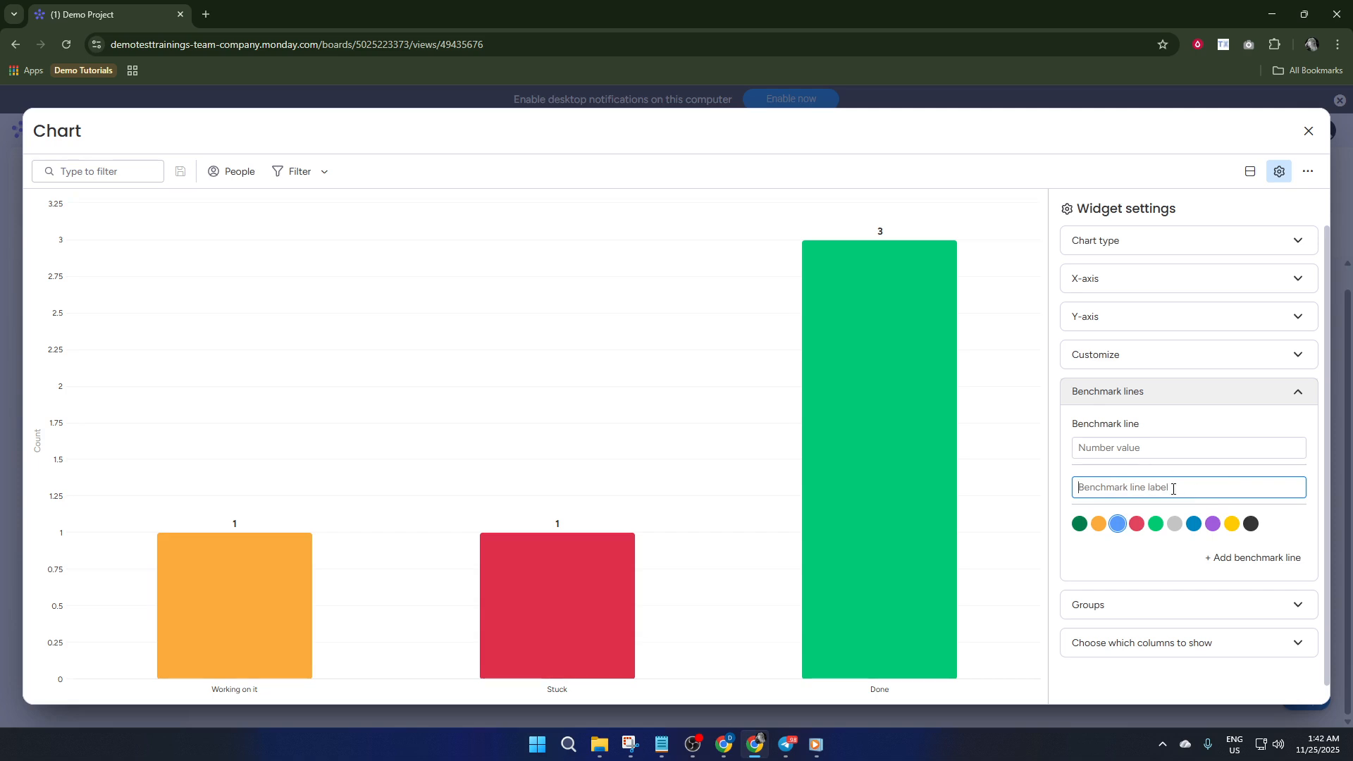
text(demo)
click(1237, 557)
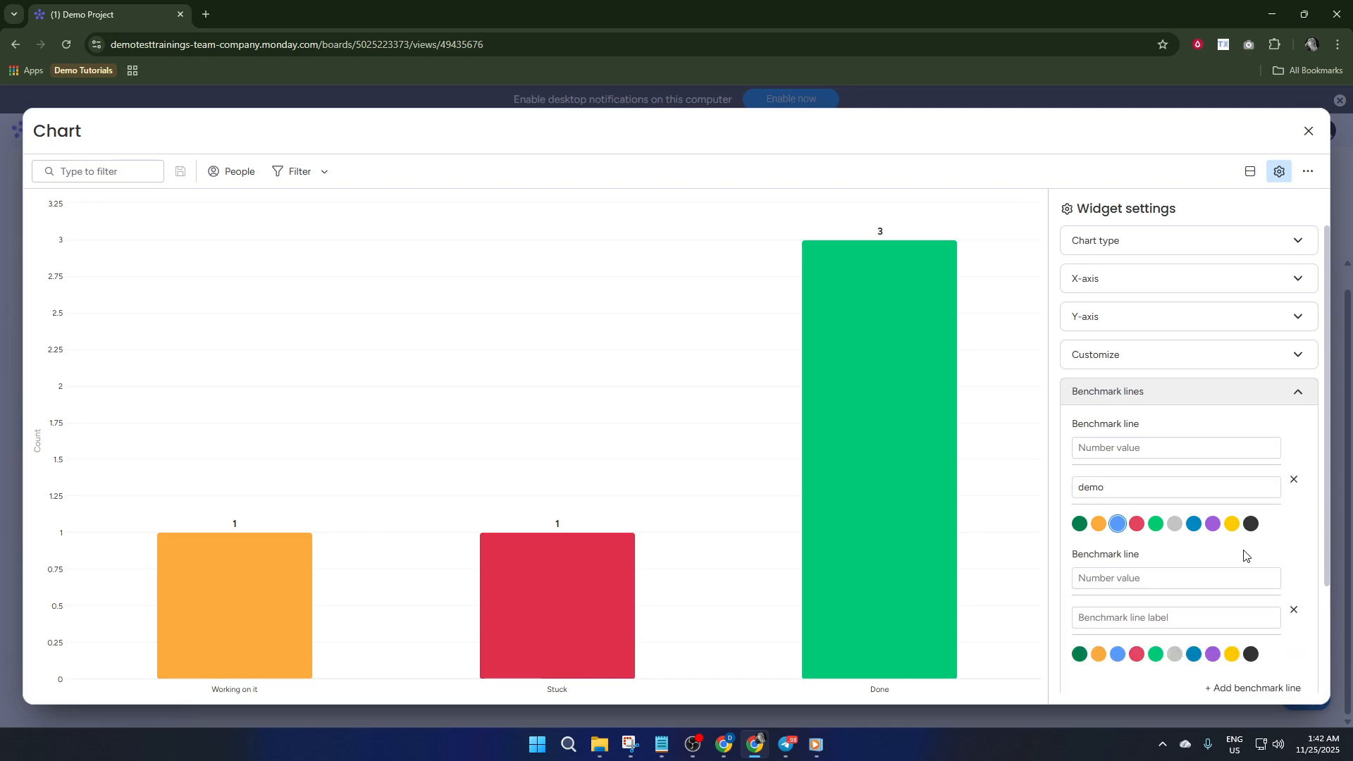
Set the number value of the "demo" benchmark line to 1
click(1114, 456)
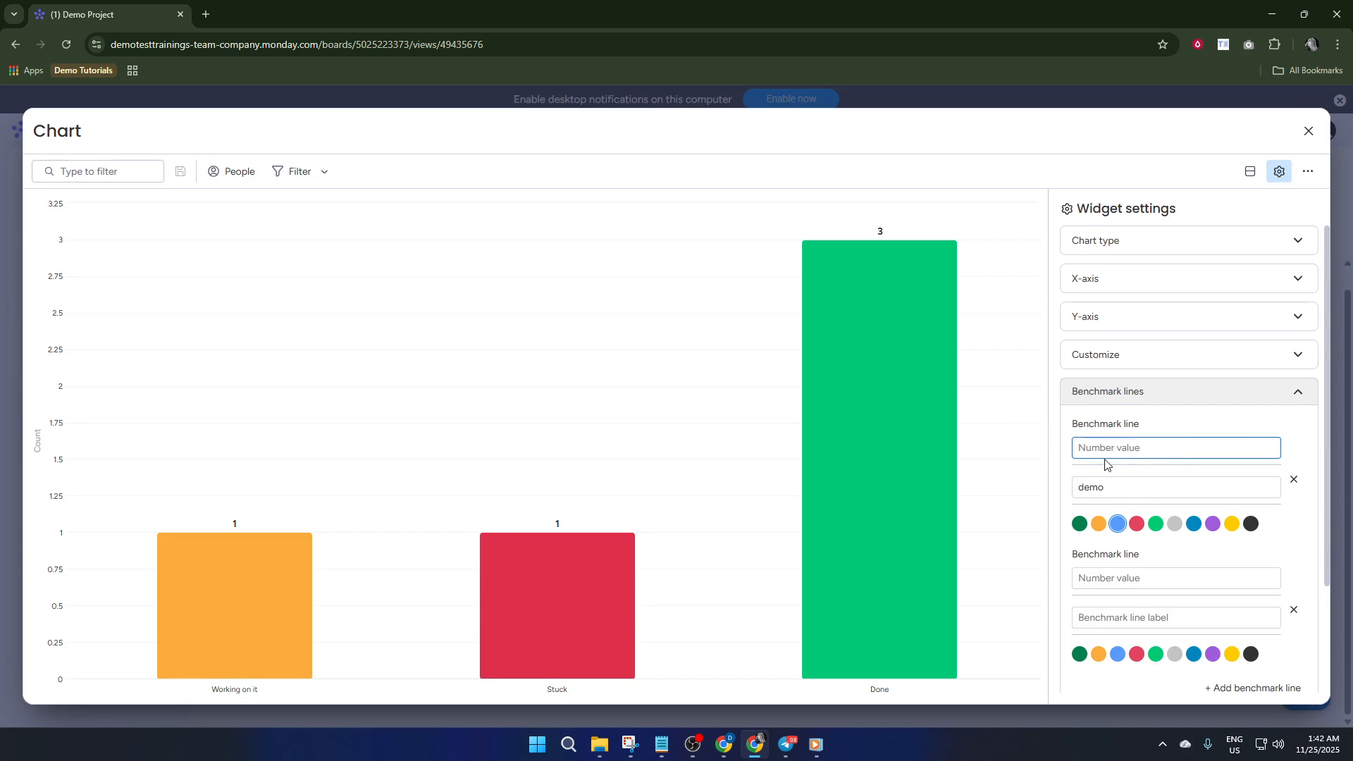
text(de)
key(BackSpace)
key(BackSpace)
text(1)
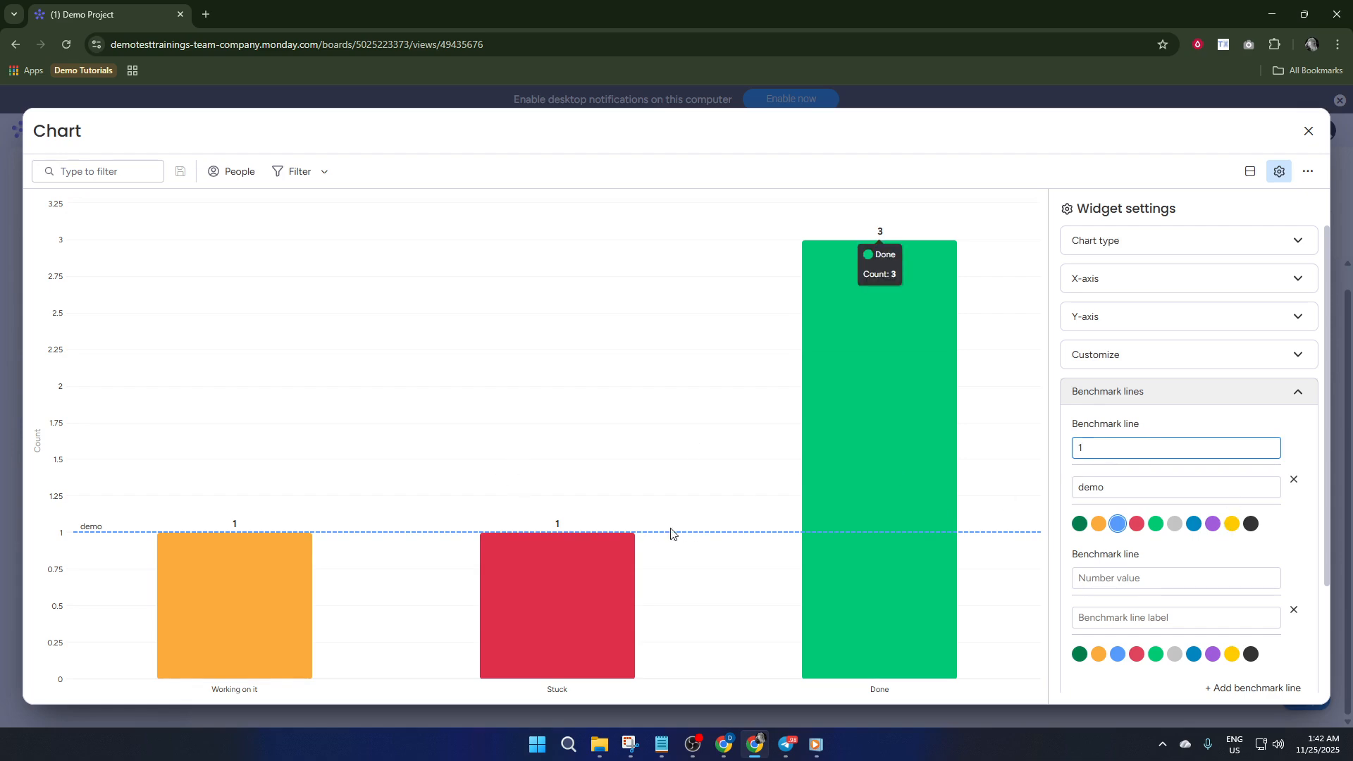
Set the second benchmark line's number value to 3 and label it "demo 2"
click(1142, 577)
text(3)
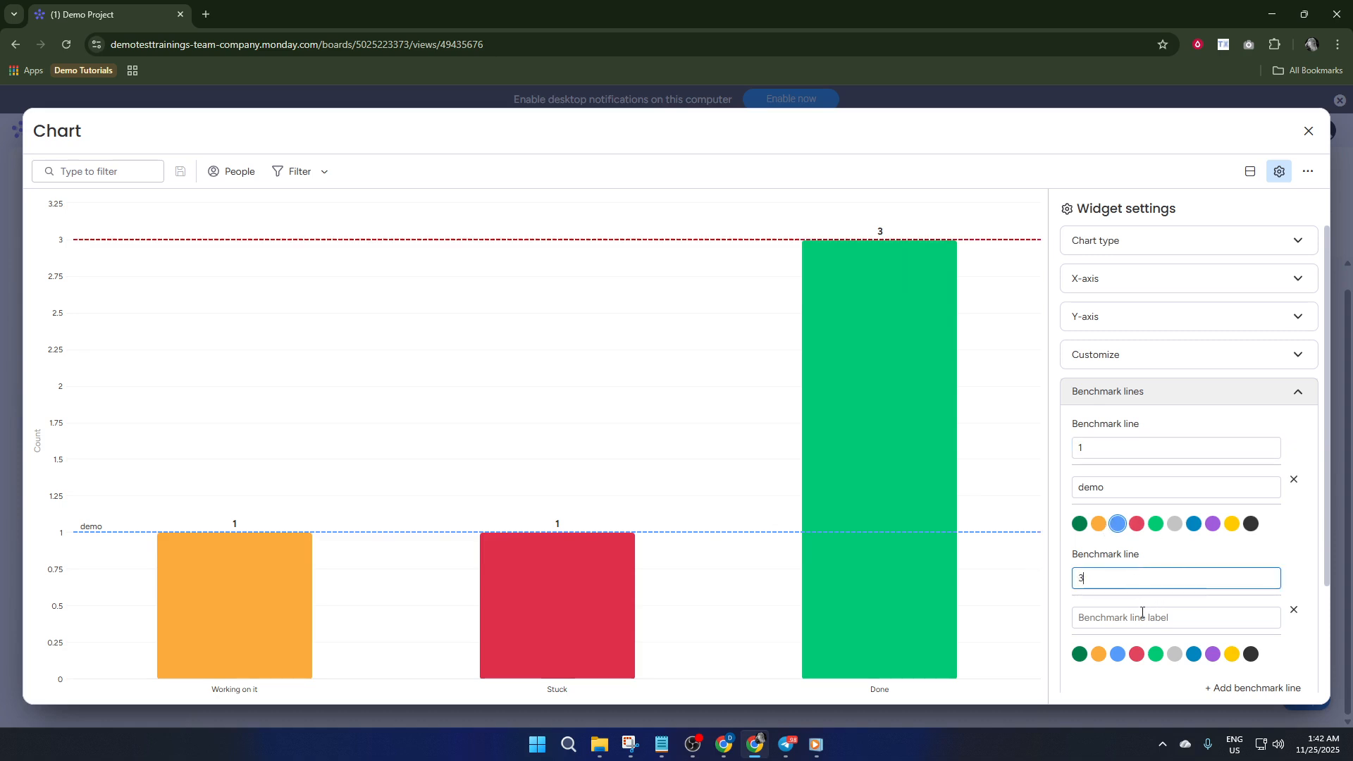
click(1142, 615)
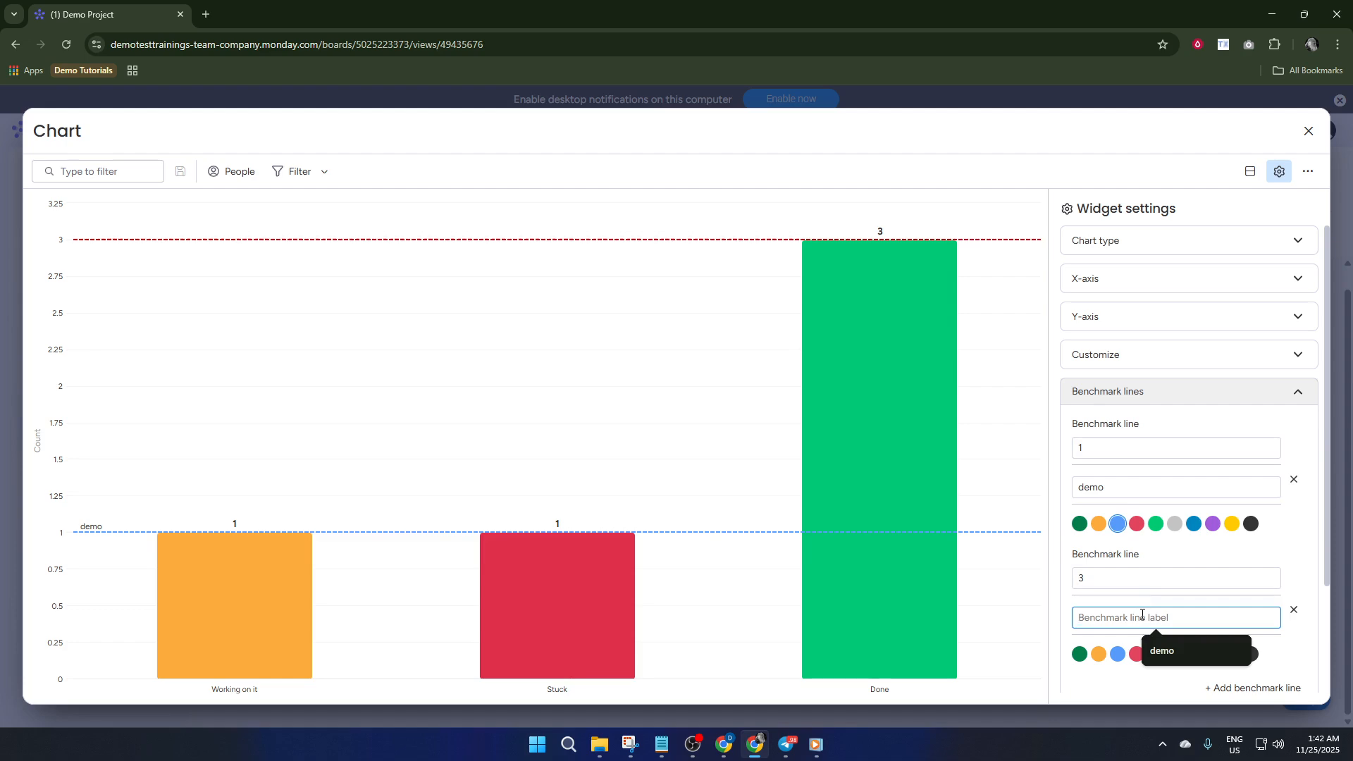
text(demo 2)
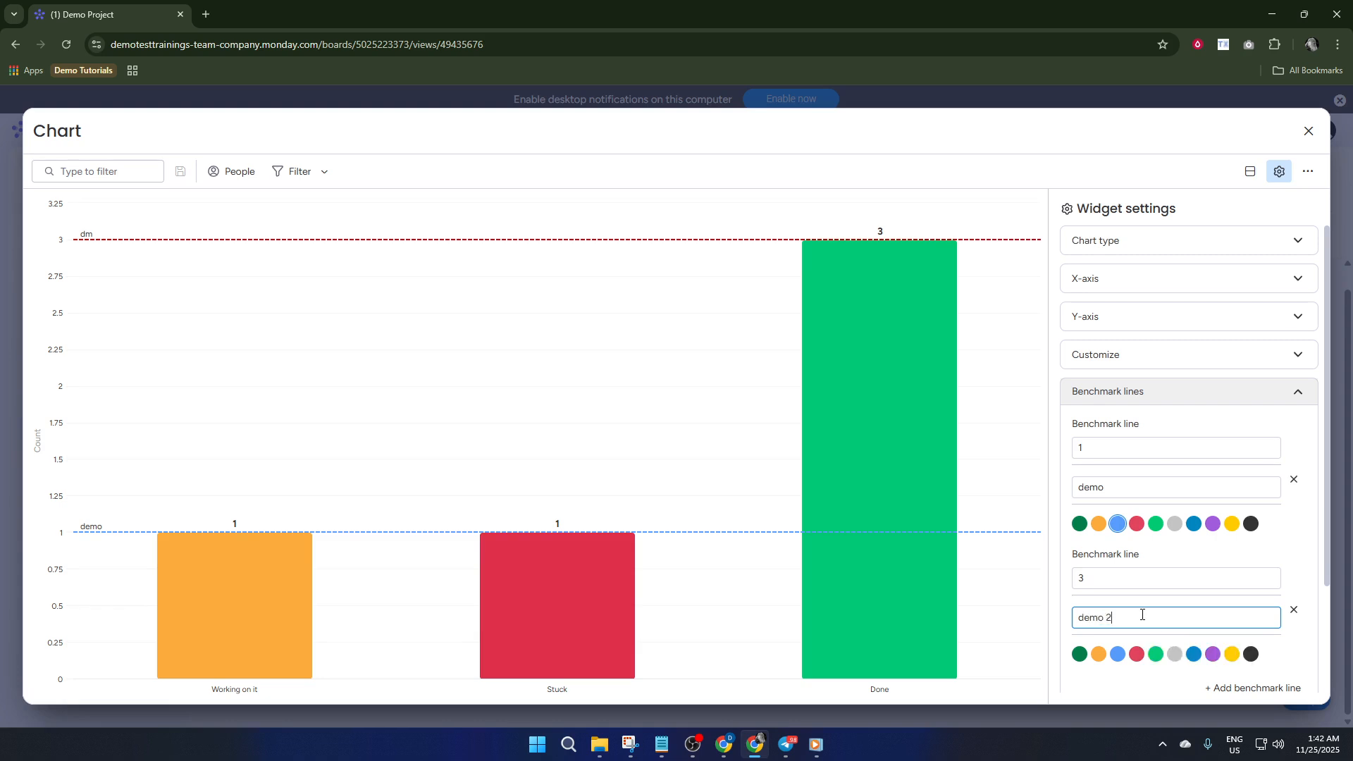